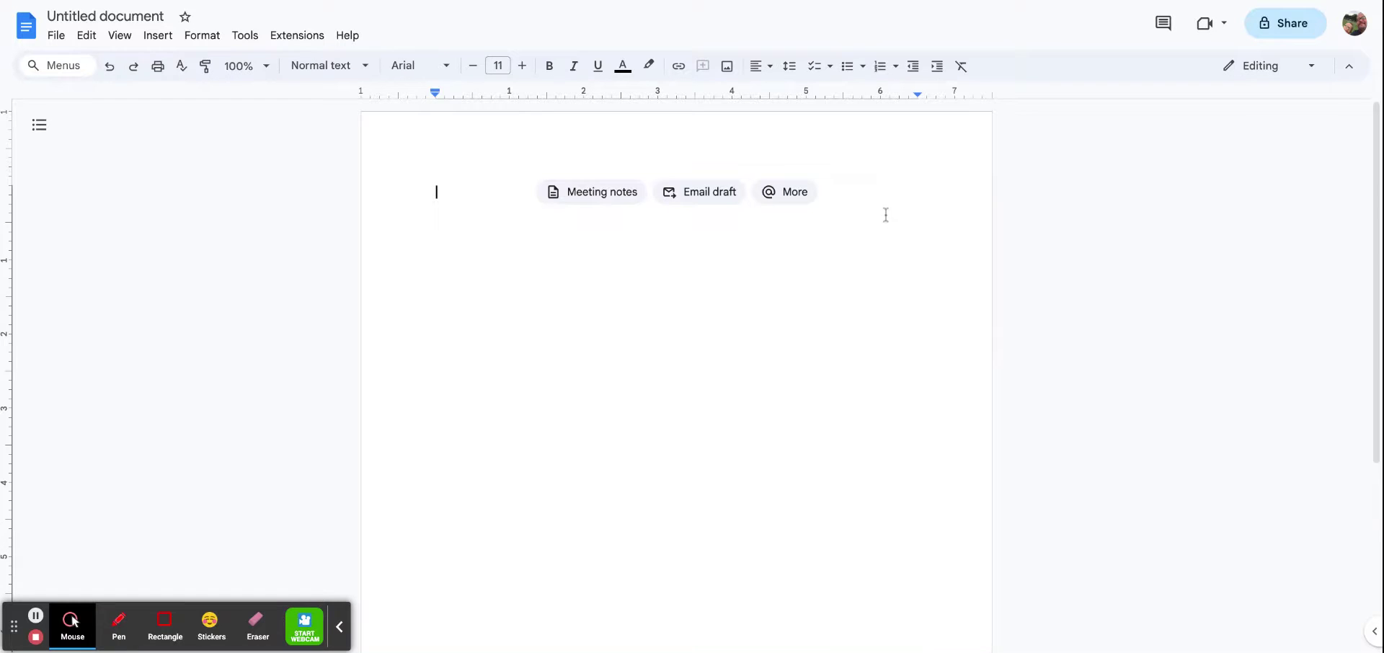
Add the centred, bold heading 'Musical Instruments'
left_click(766, 65)
left_click(781, 93)
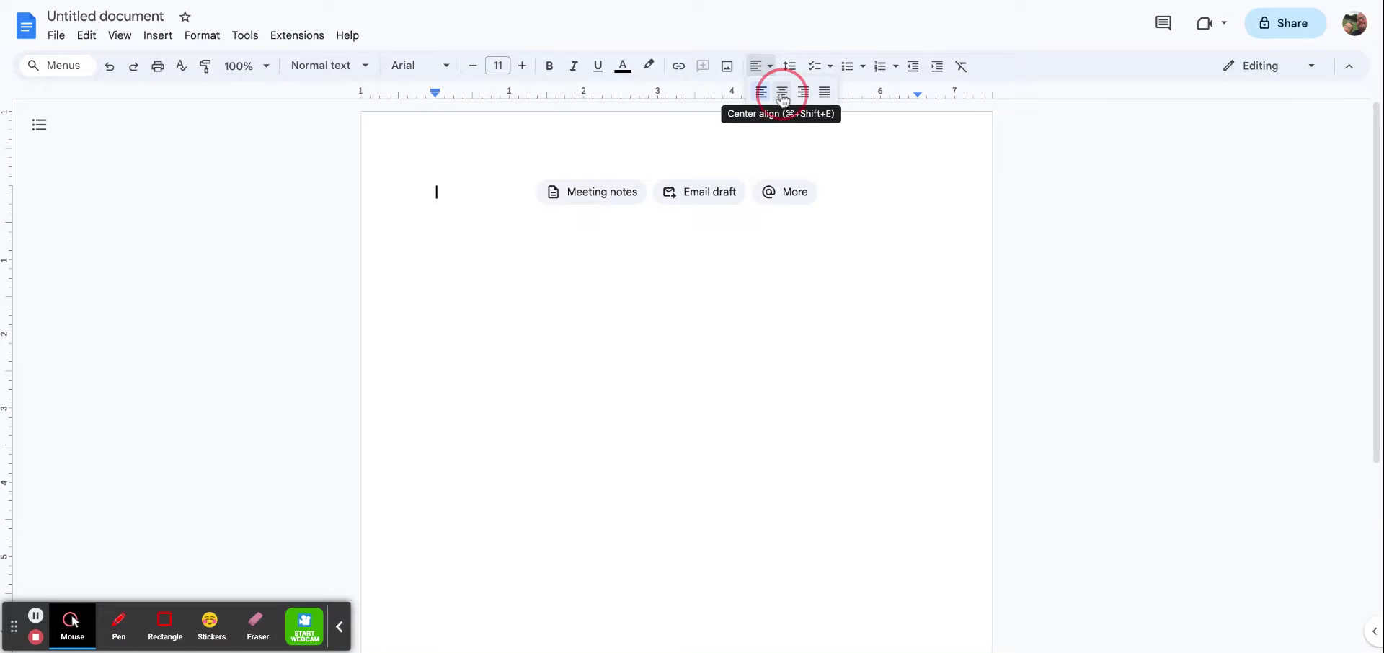
left_click(550, 68)
type("Musical")
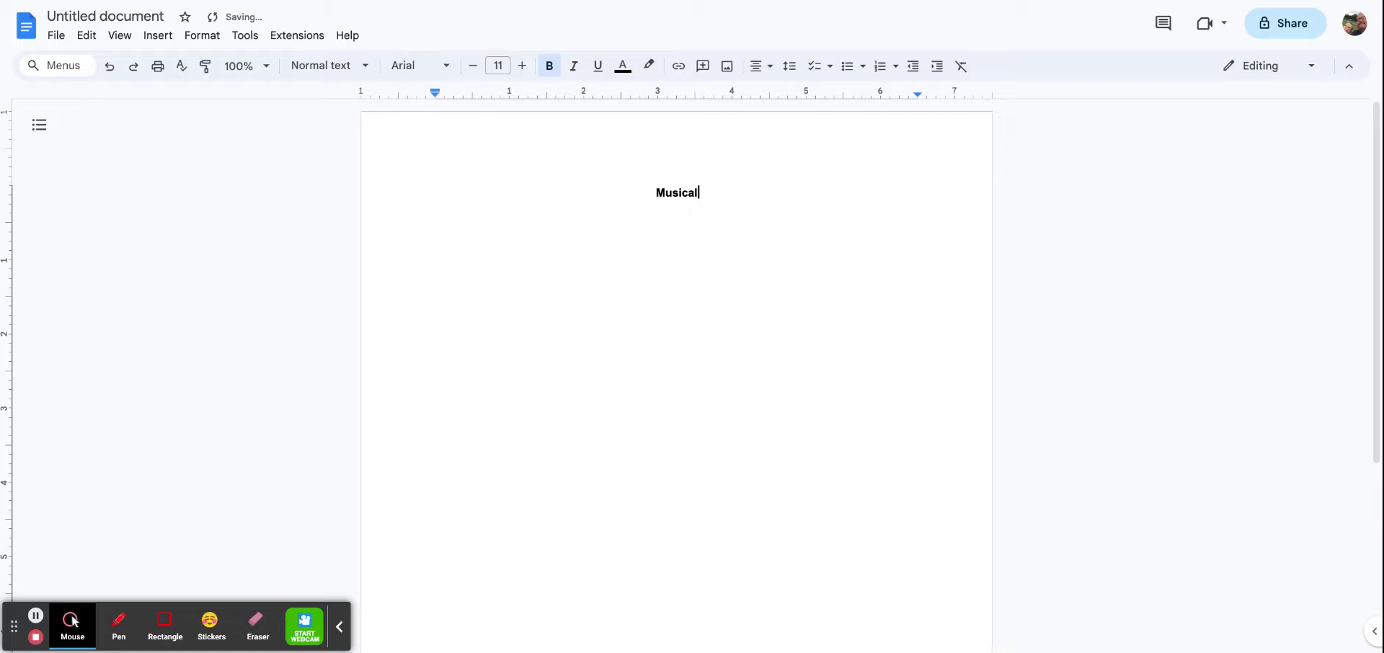
type(" Instruments")
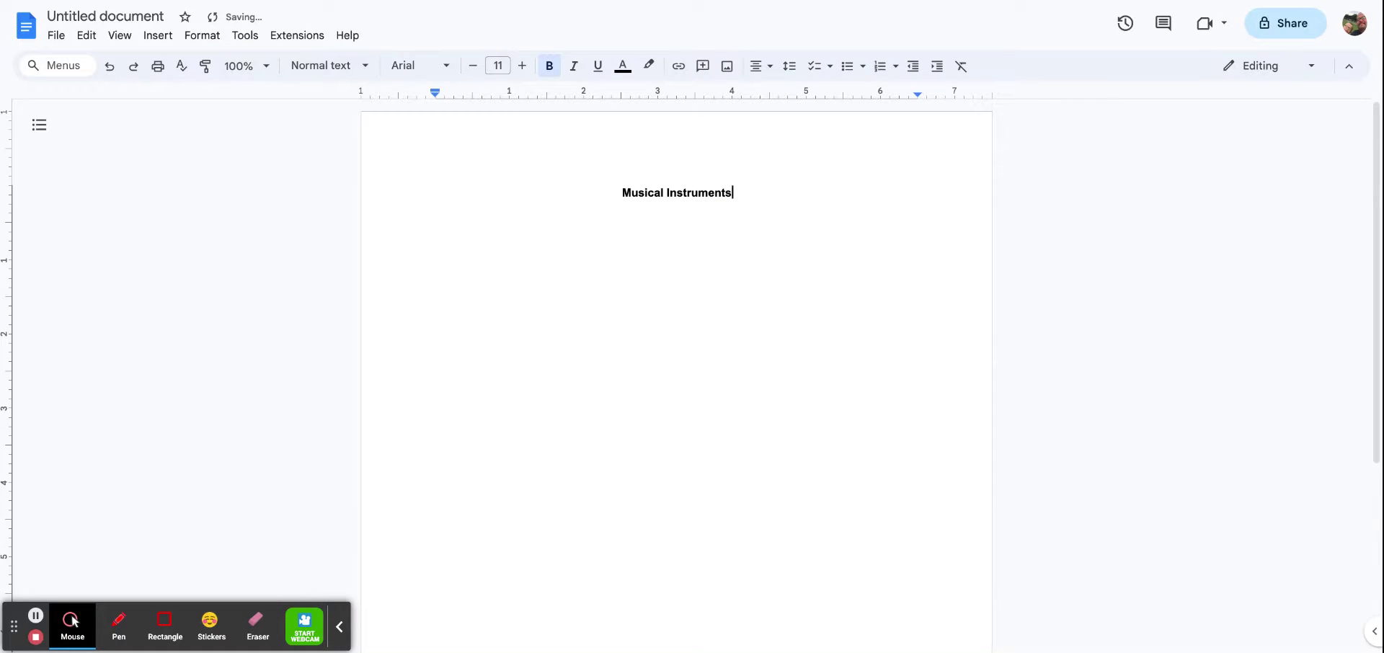
key("Return")
Left-align the new line below the heading
left_click(766, 69)
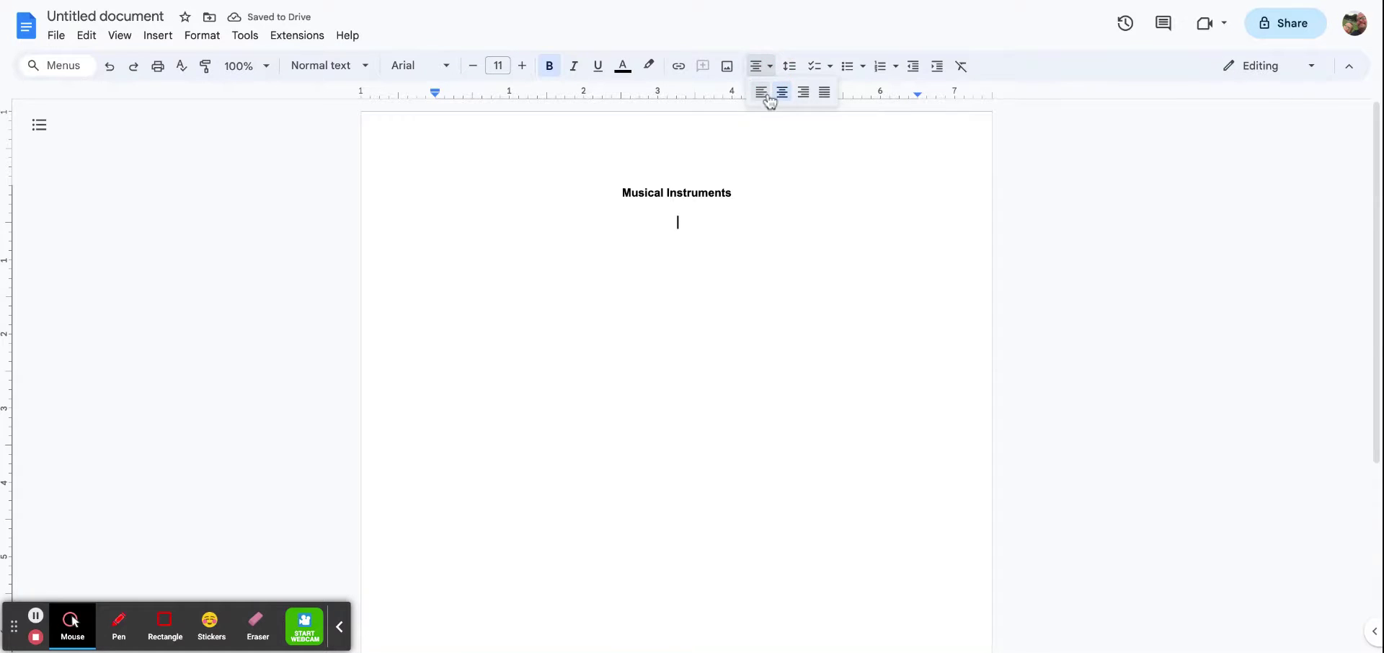
left_click(762, 93)
left_click(551, 68)
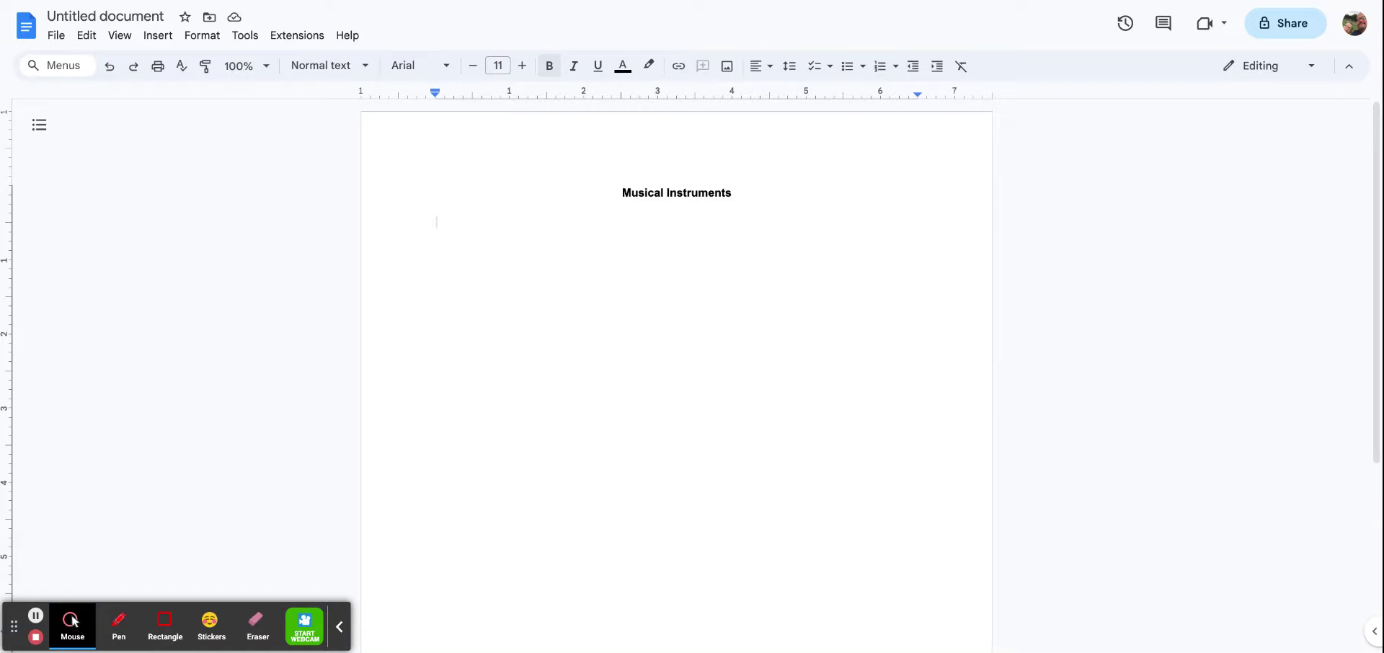
Type the first row of the indented word list: Guitar, Saxophone, Trumpet
key("Tab")
type("Guitar S")
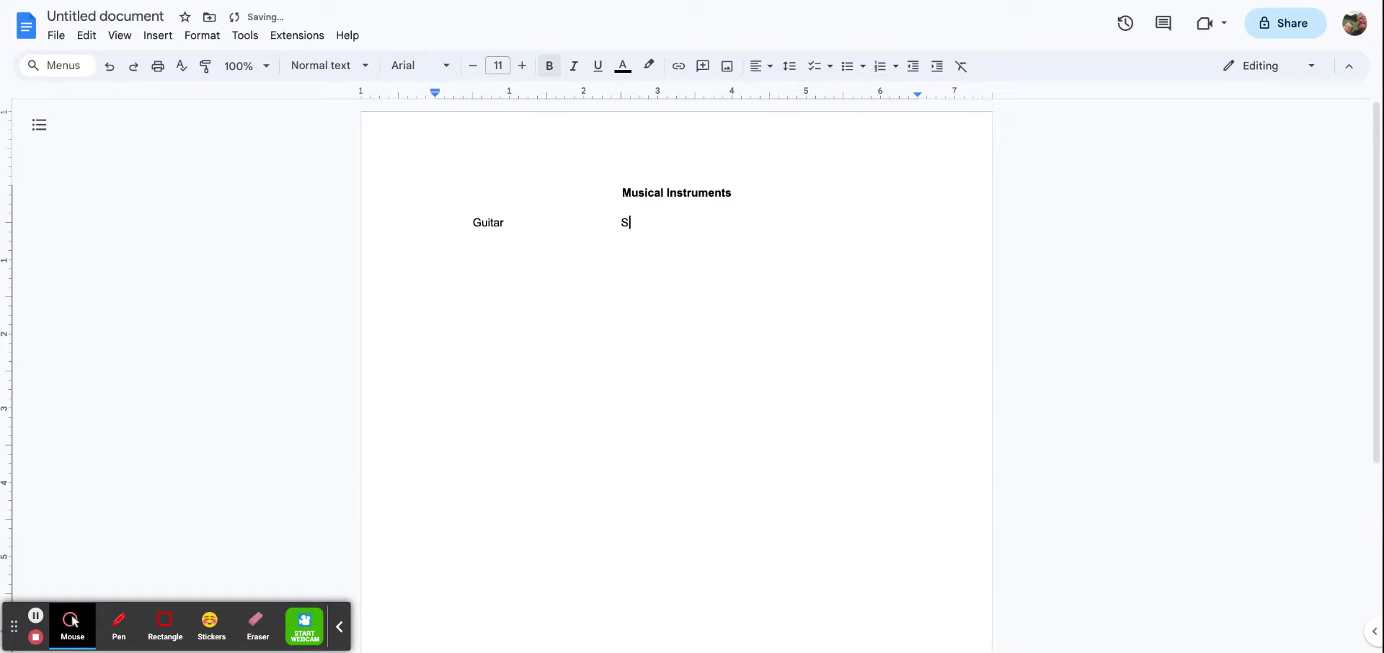
type("axophone")
key("Tab")
key("Tab")
key("Tab")
type("Trumpet")
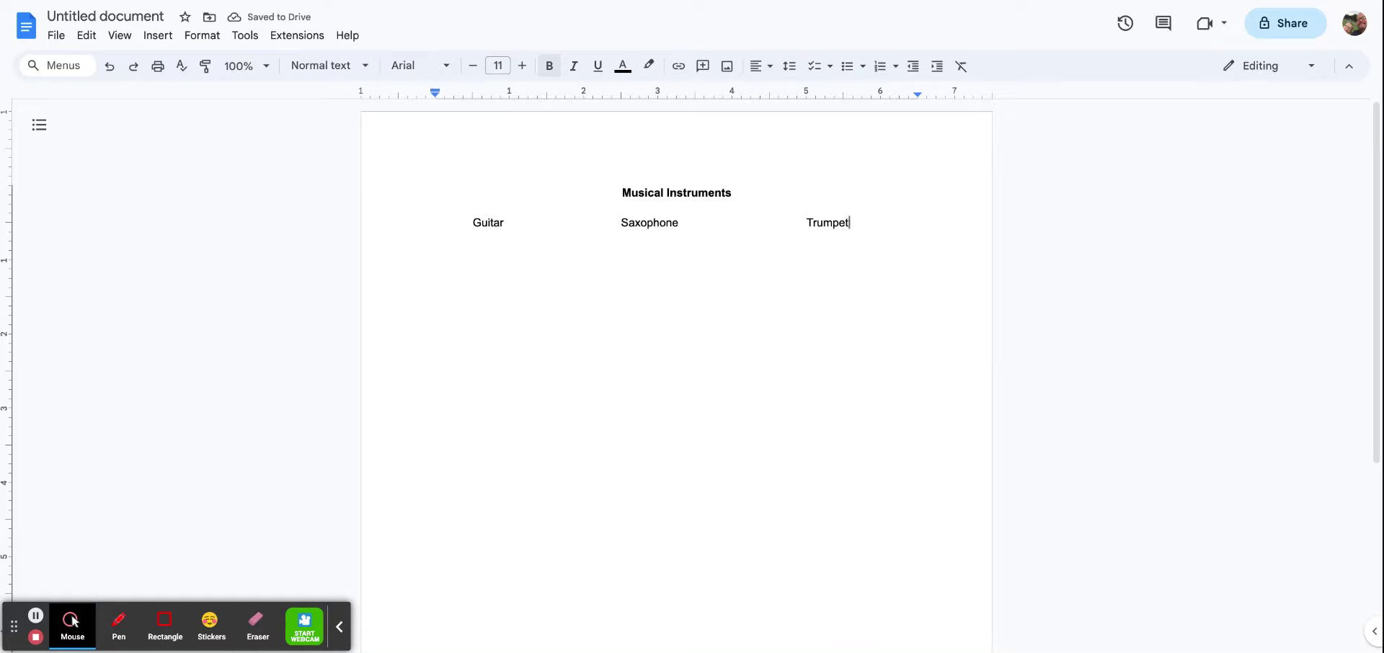
Add the Bass, Cello, Flute row, paste the remaining three rows, and leave blank lines below
key("Return")
key("Tab")
type("Bass")
key("Tab")
key("Tab")
key("Tab")
type("Cello")
key("Tab")
key("Tab")
key("Tab")
key("Tab")
key("Tab")
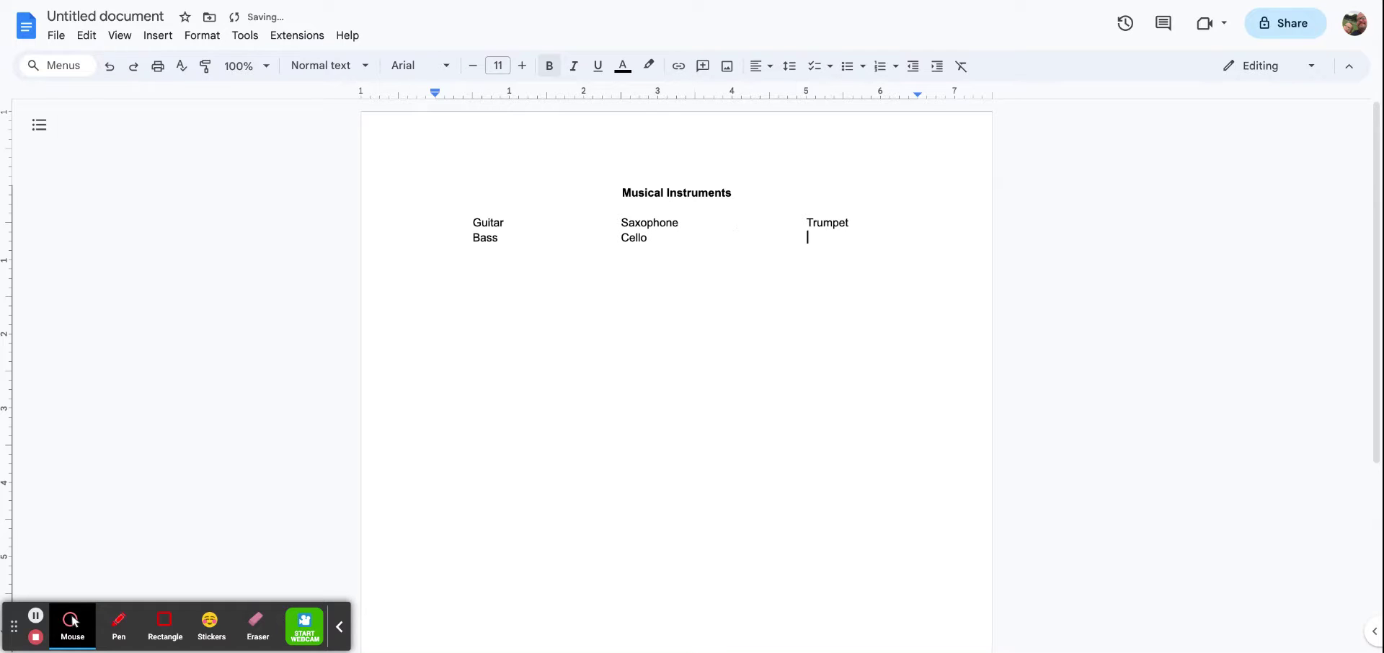
type("Flute")
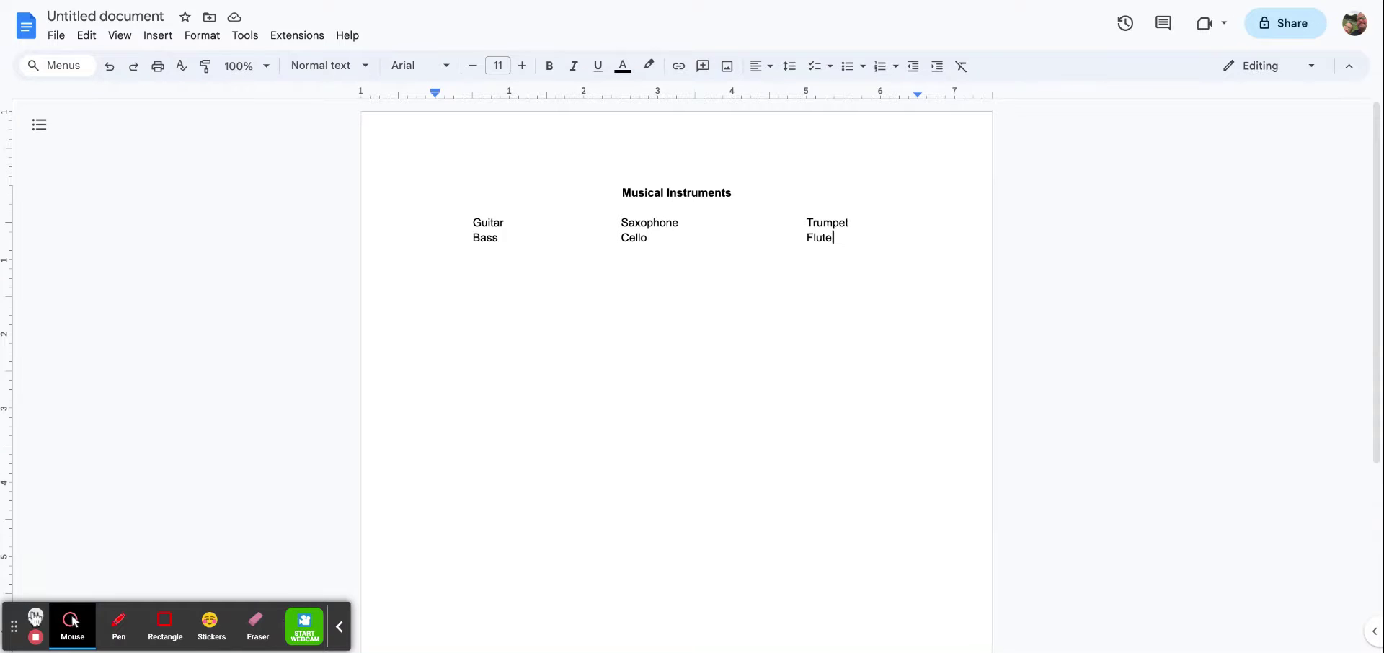
type("Piano\tOrgan\tAccordion Tuba\tTrombone\tHarmonica Drums\tUkulele\tMandolin")
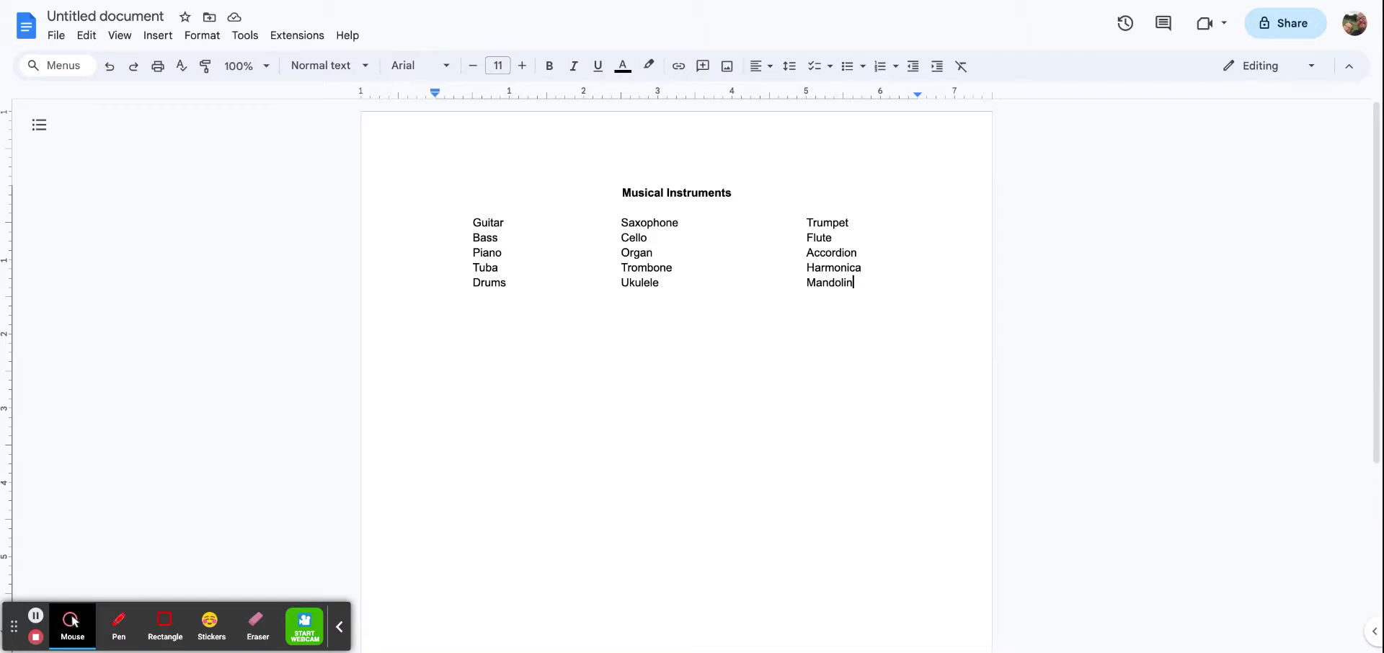
key("Return")
key("Return")
key("Return")
key("Return")
key("Return")
Centre the line below the word list and insert a 15 x 15 table there
left_click(768, 66)
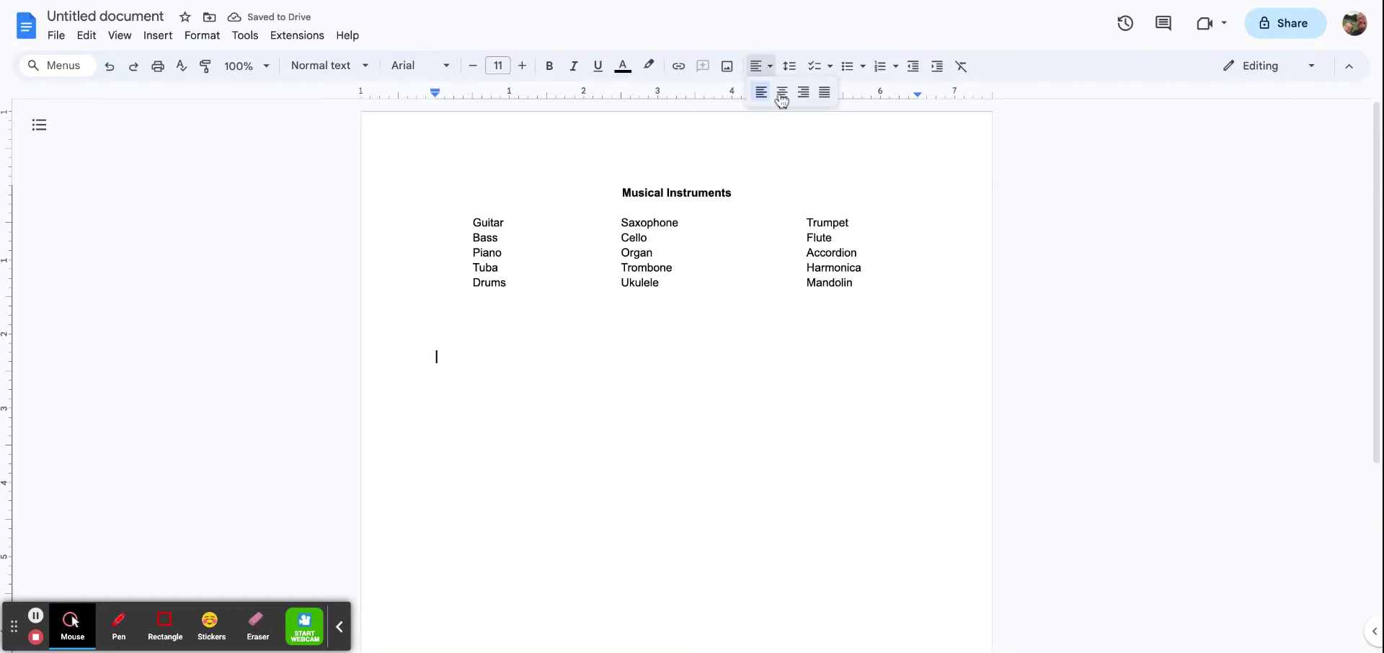
left_click(782, 93)
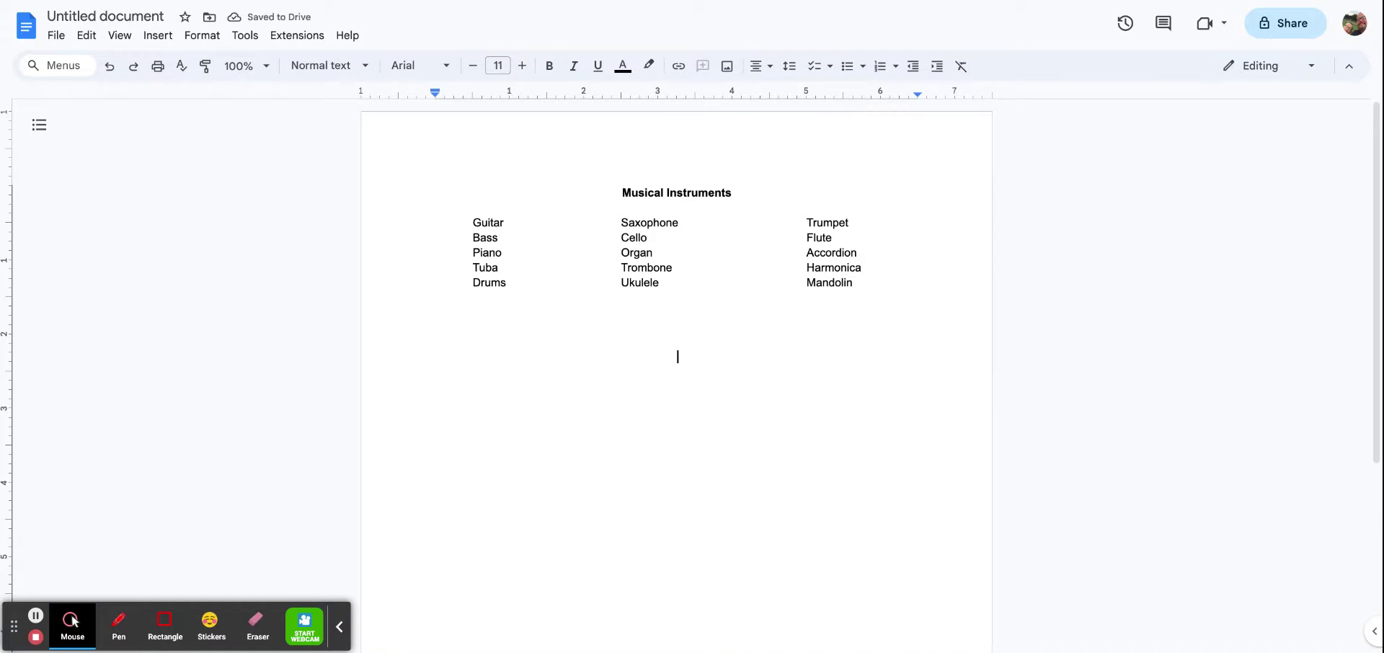
left_click(158, 36)
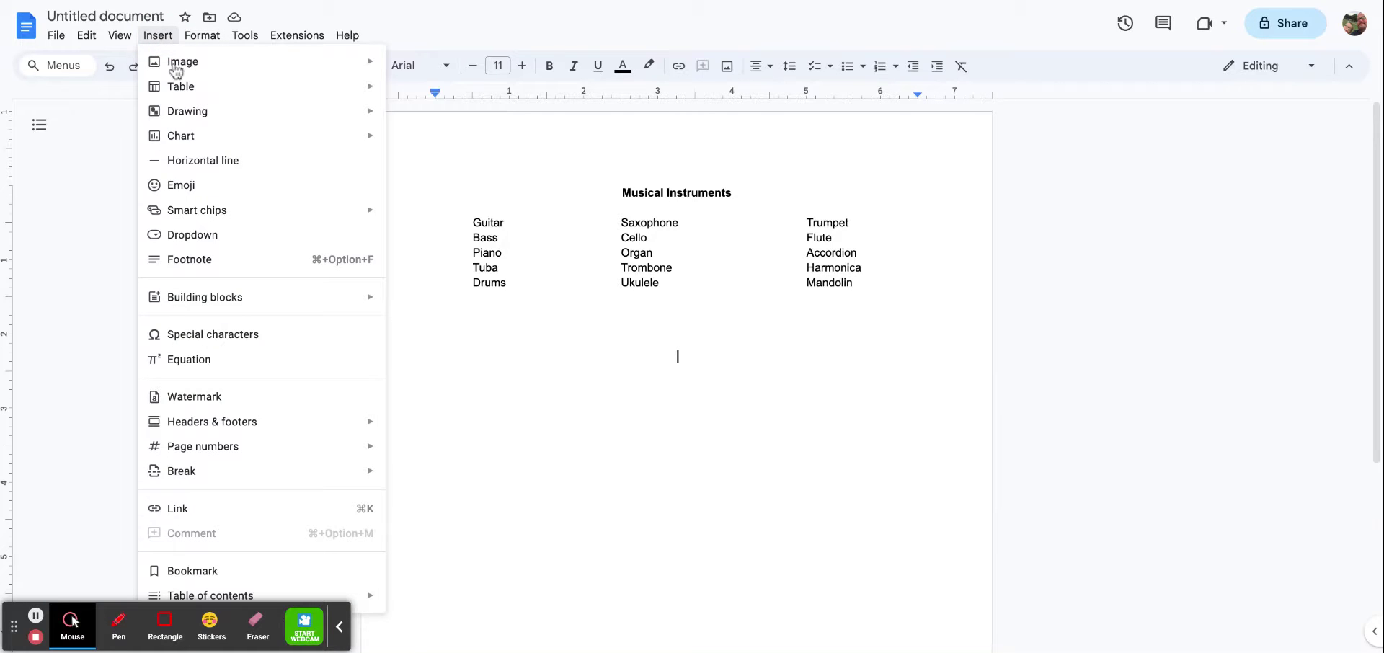
mouse_move(181, 90)
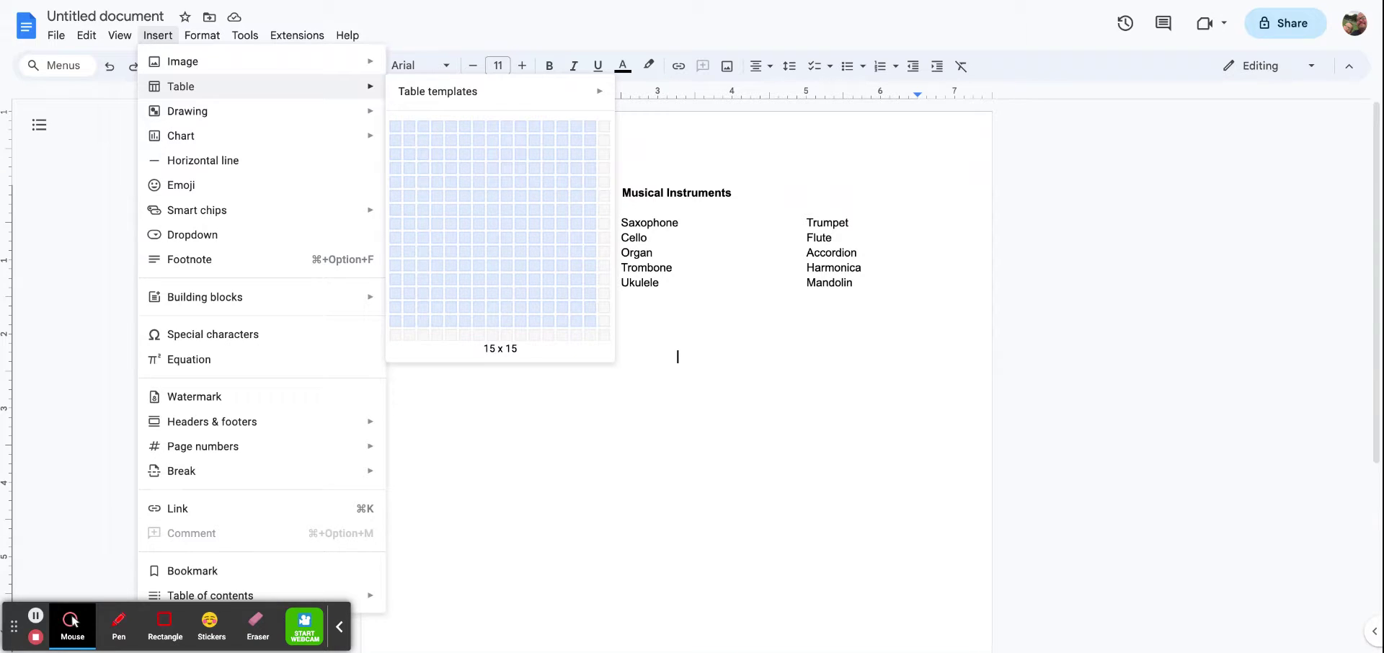
left_click(589, 320)
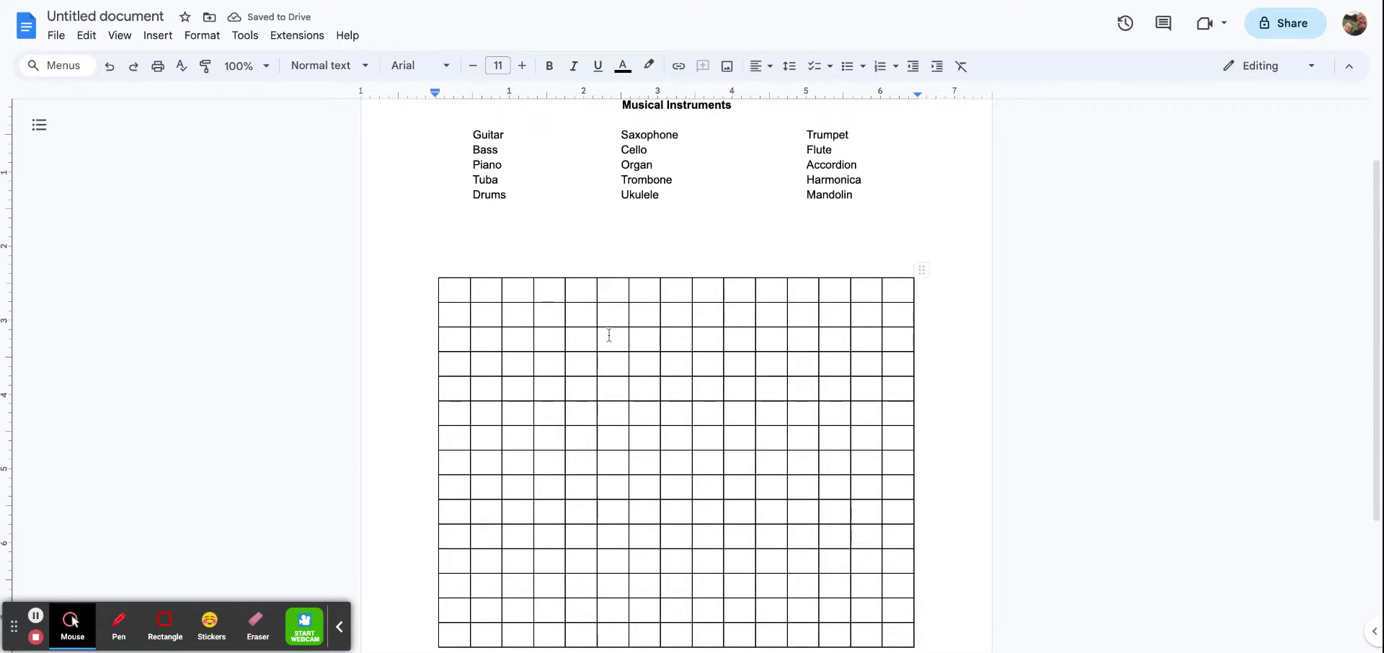
scroll(461, 288, "up", 2)
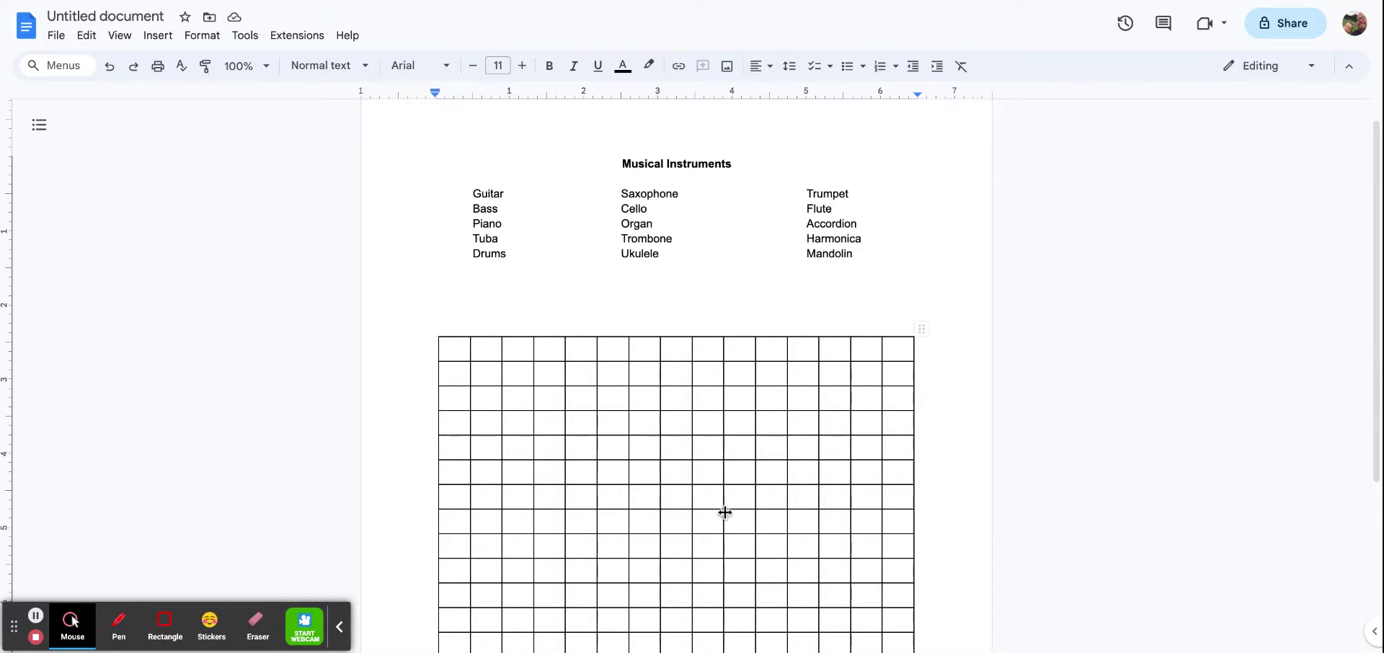
scroll(695, 501, "down", 3)
scroll(695, 504, "up", 3)
scroll(695, 504, "down", 3)
scroll(674, 361, "up", 2)
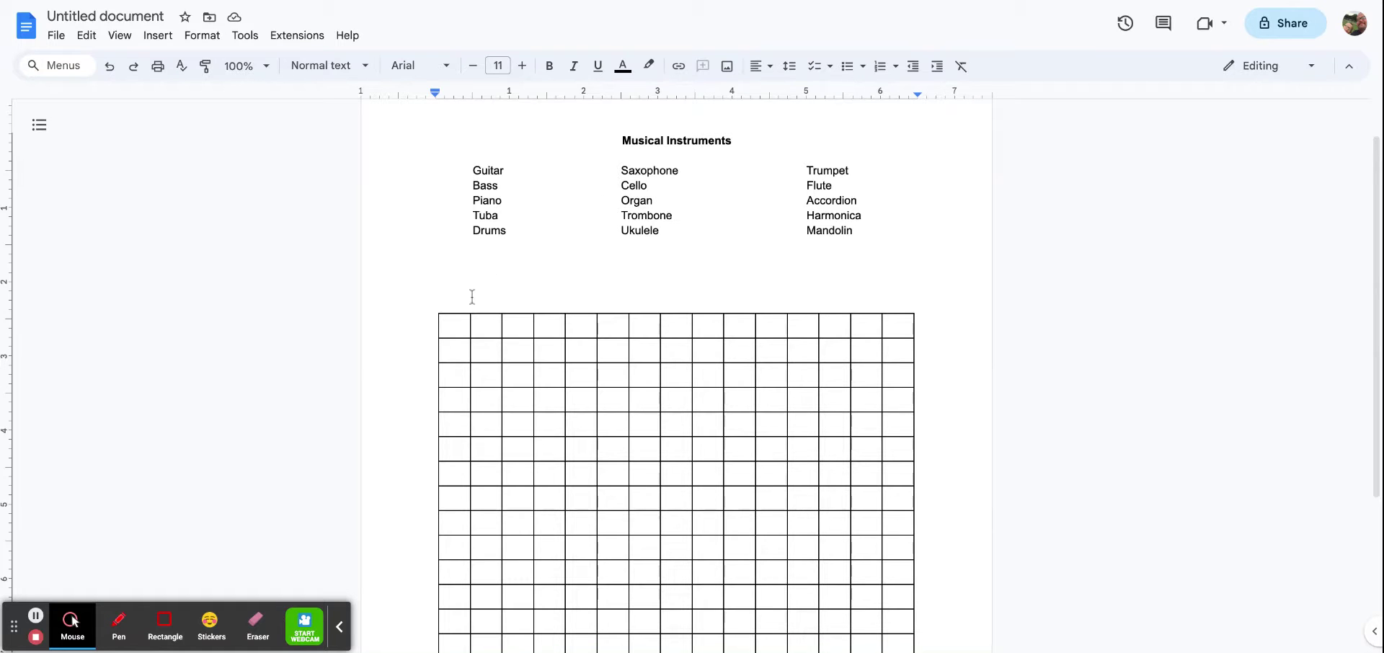
scroll(472, 296, "down", 1)
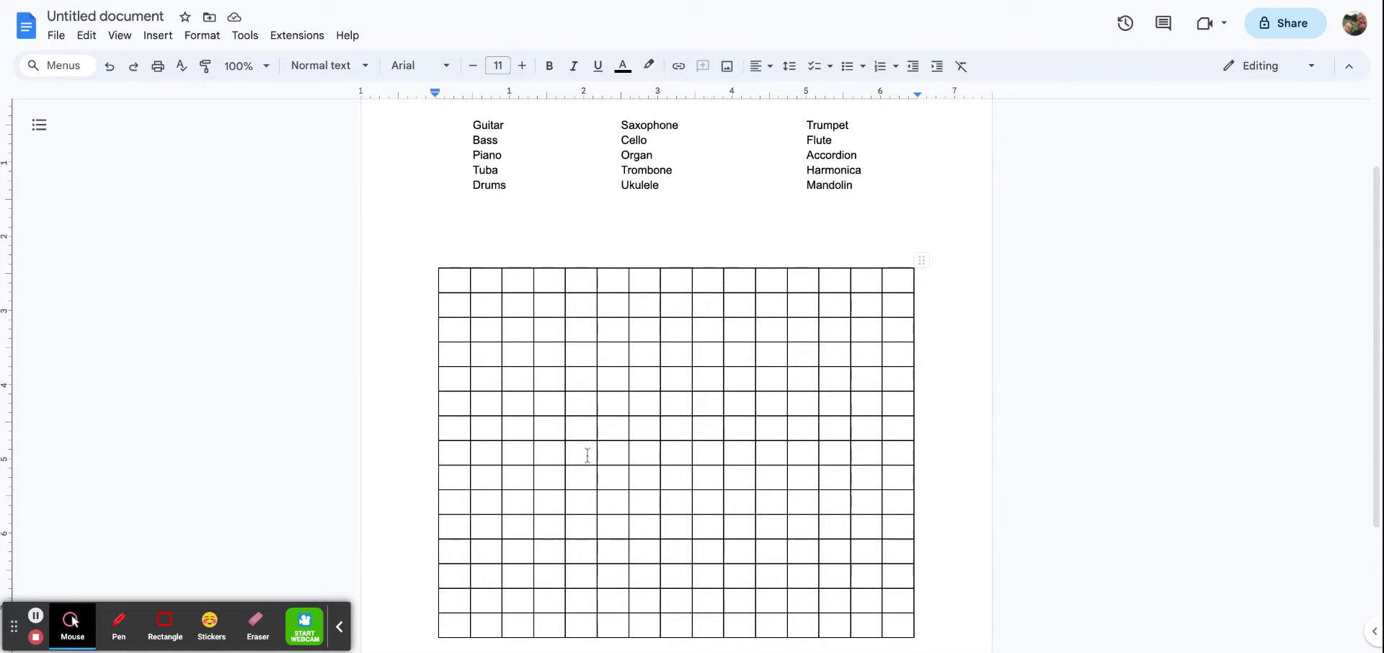
Spell 'guitar' across the first six cells of the grid's top row
left_click(452, 282)
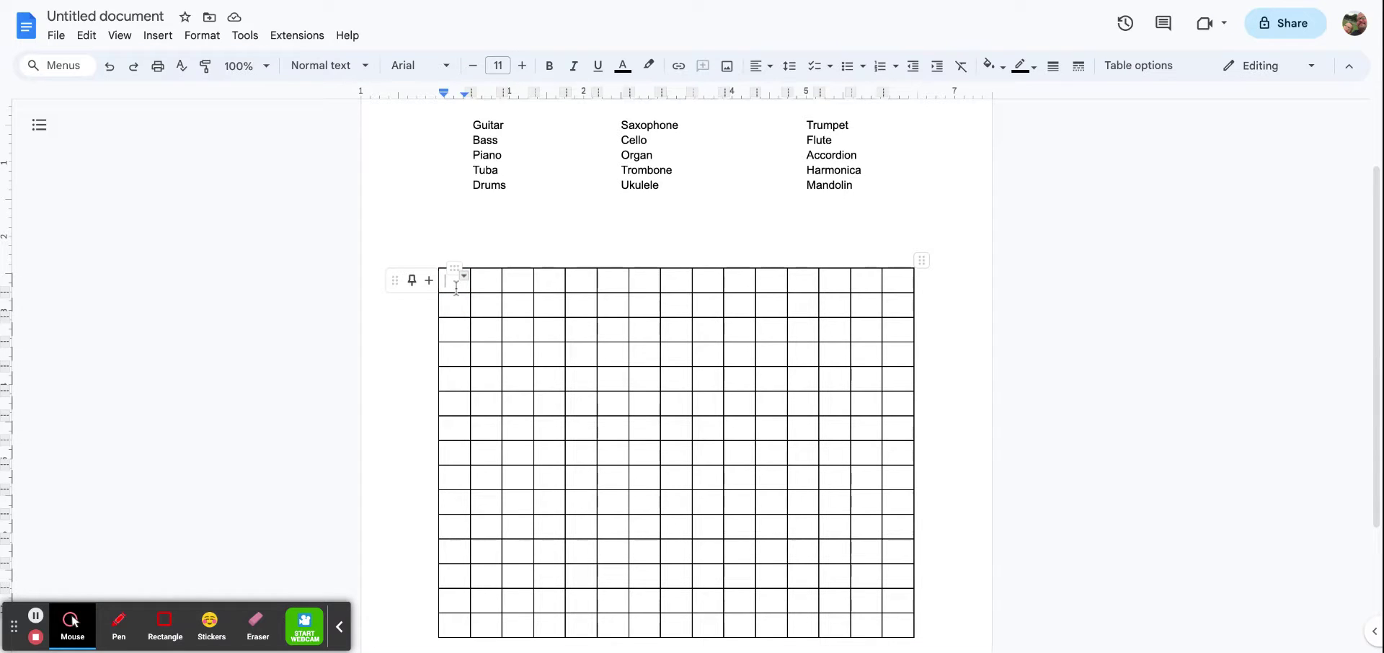
type("g")
key("Tab")
type("u")
key("Tab")
type("i")
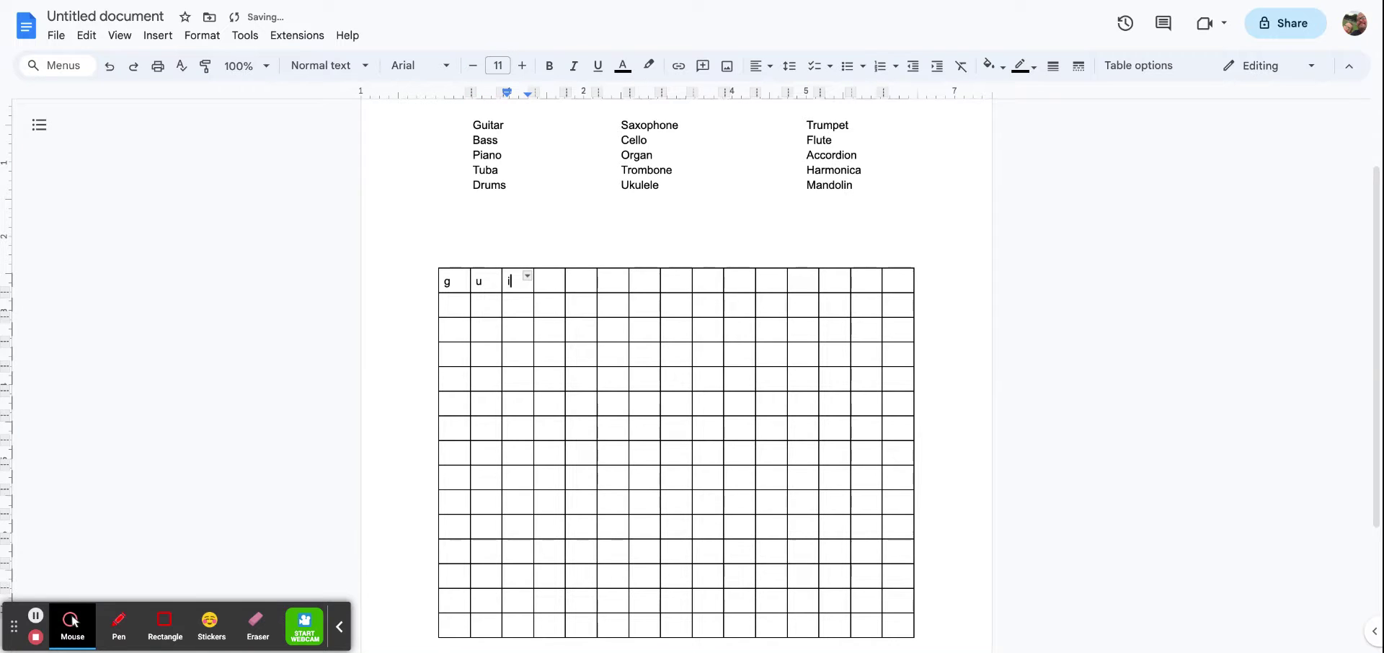
key("Tab")
type("t")
key("Tab")
type("a")
key("Tab")
type("r")
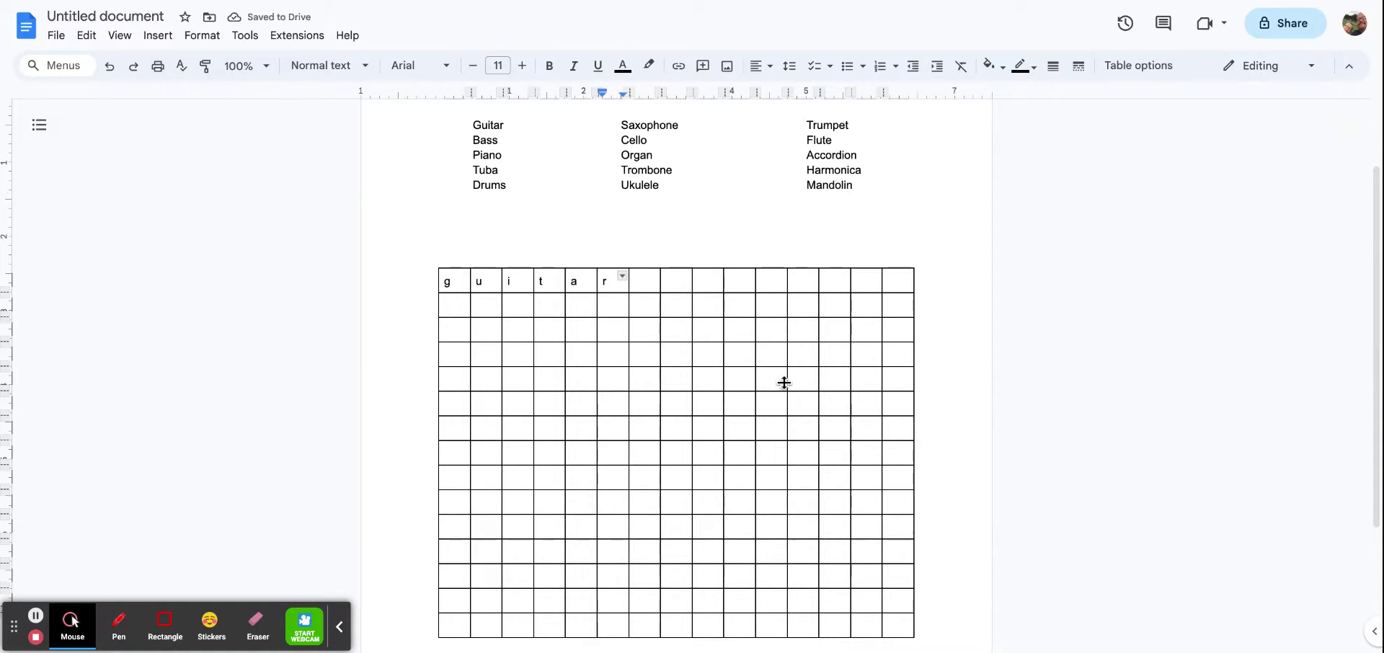
Spell 'saxophone' down column 12, starting at row 4
double_click(806, 350)
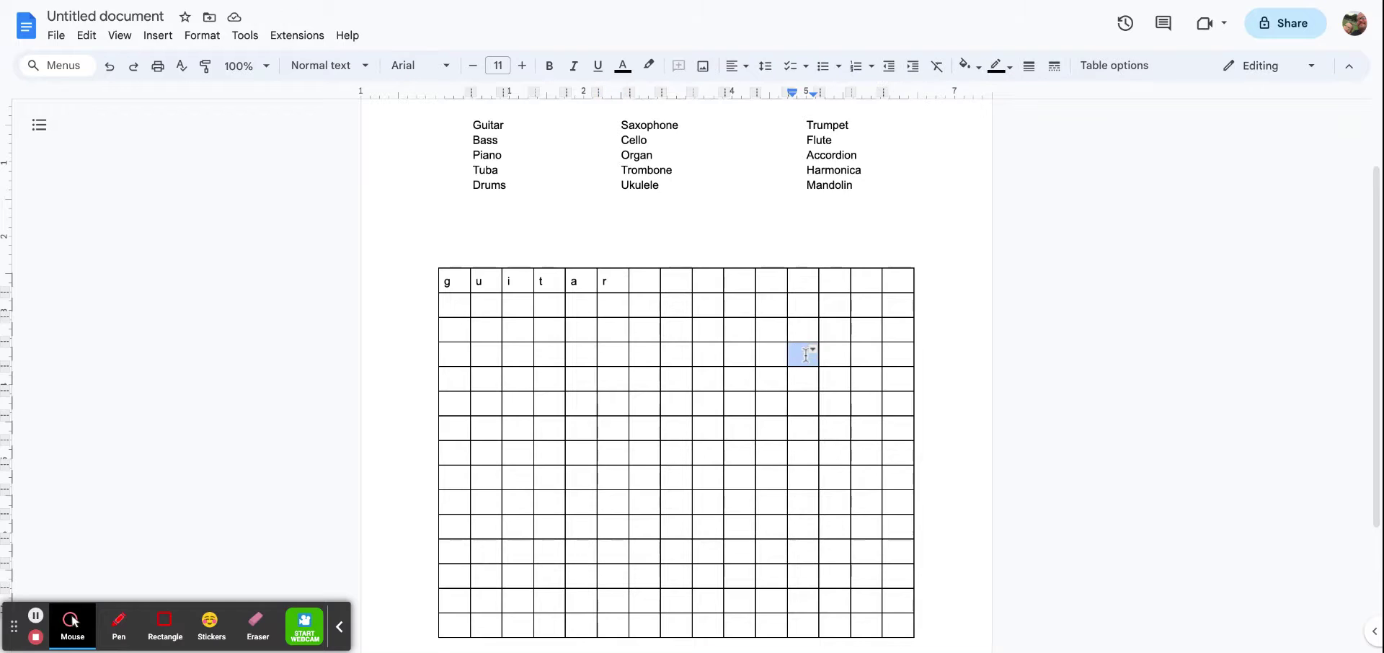
type("s")
key("Down")
type("a")
key("Down")
type("x")
key("Down")
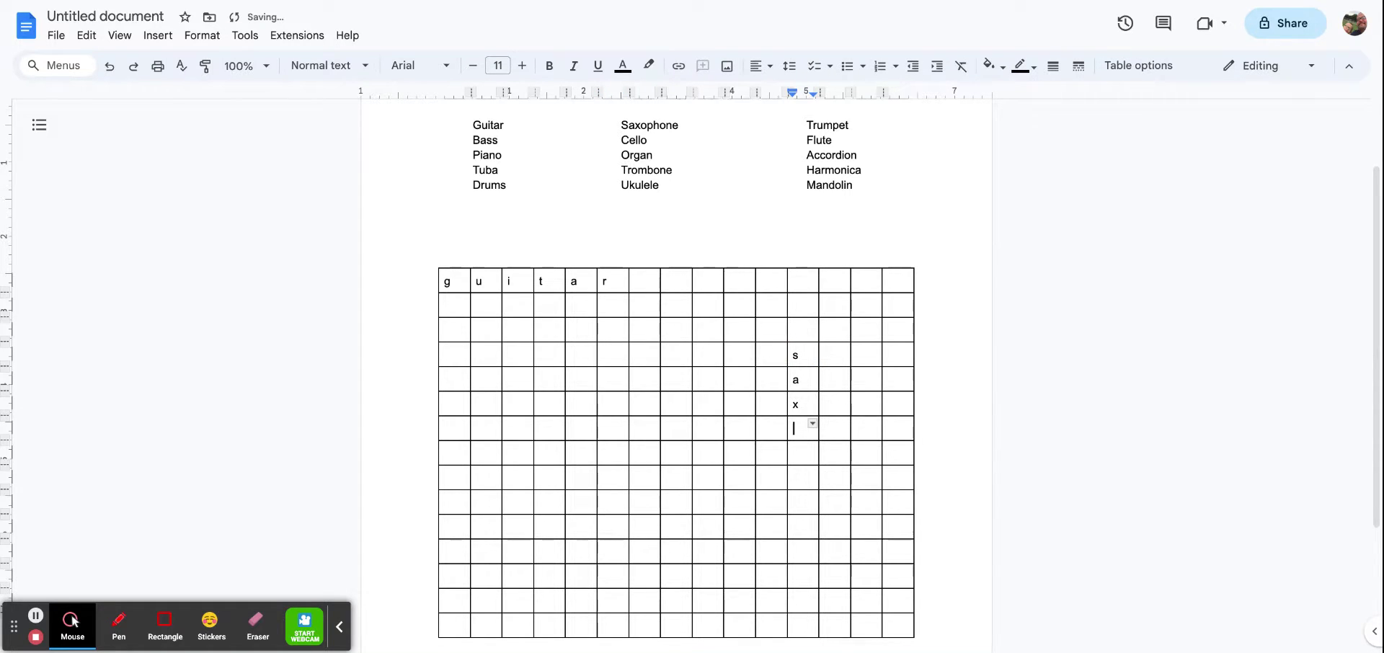
type("o")
key("Down")
type("p")
key("Down")
type("h")
key("Down")
type("o")
key("Down")
type("n")
key("Down")
type("e")
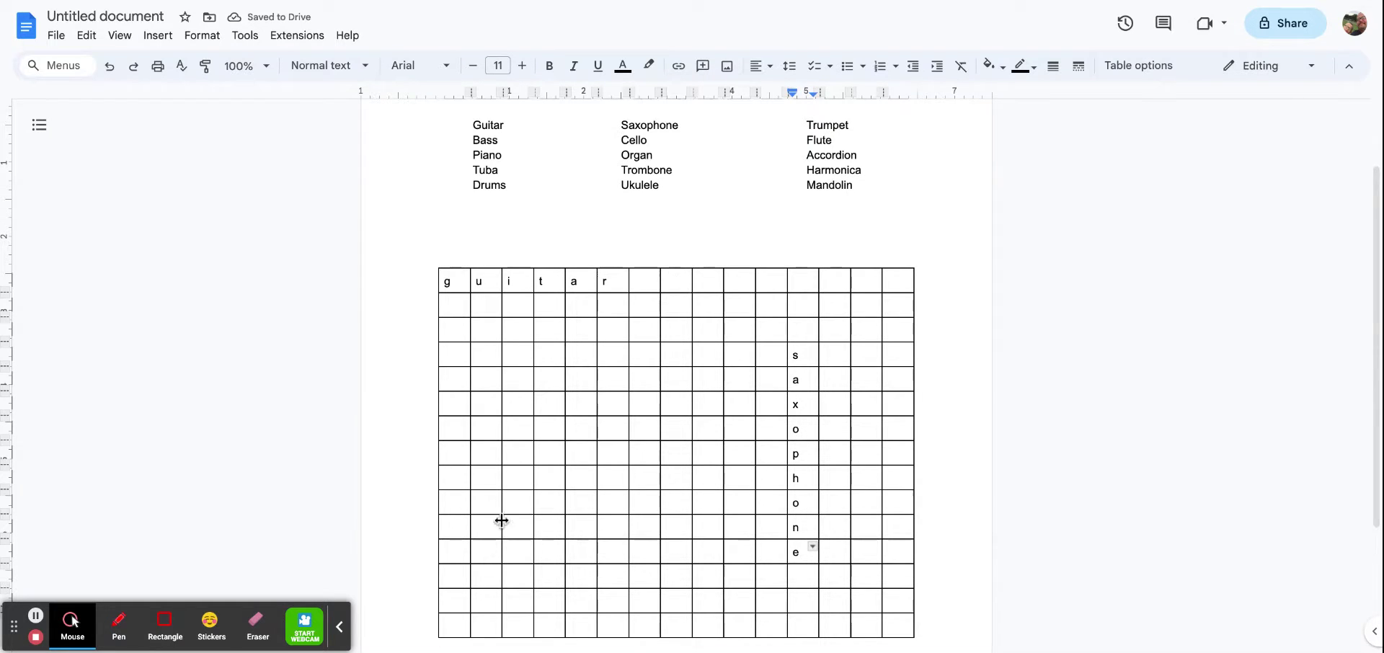
double_click(645, 575)
Write 'trumpet' backwards across row 13, from right to left
type("t")
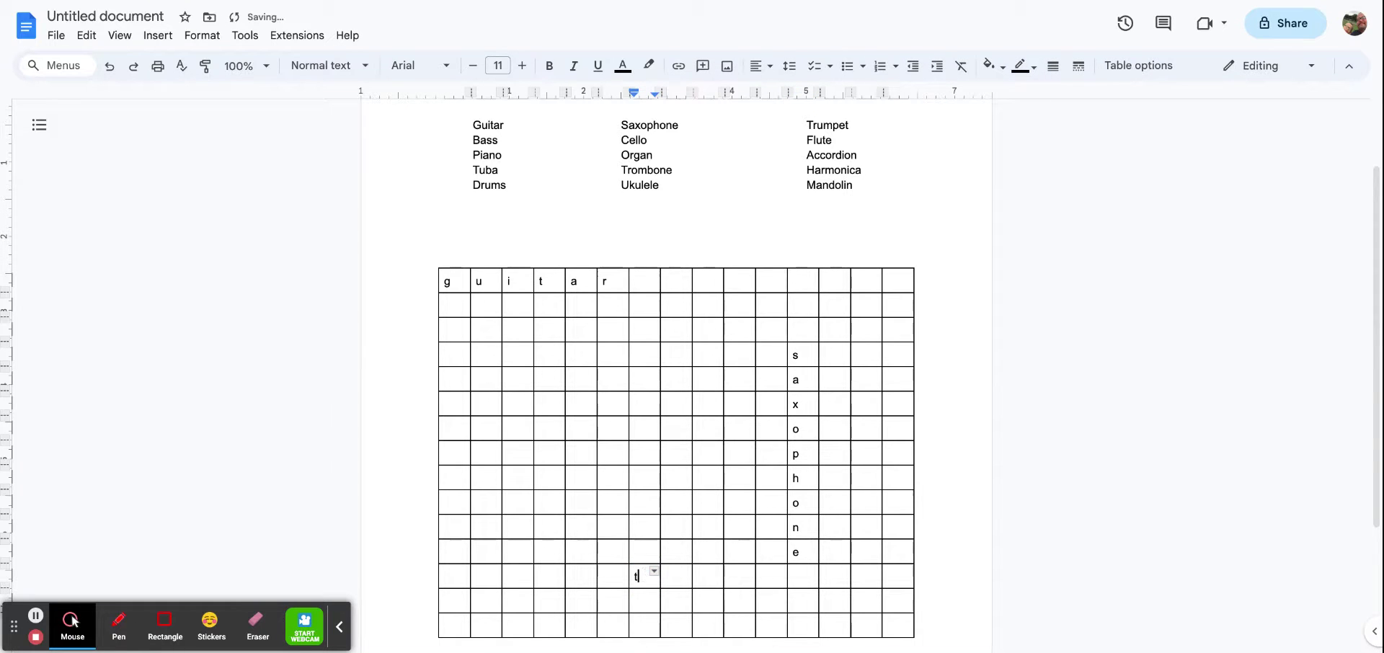
left_click(604, 576)
type("r")
left_click(571, 575)
type("u")
left_click(541, 576)
type("h")
left_click(515, 576)
type("p")
left_click(479, 576)
type("e")
left_click(454, 575)
type("t")
Spell 'bass' diagonally down and to the right, starting in row 6
left_click(522, 405)
type("b")
left_click(554, 425)
type("a")
double_click(581, 453)
type("s")
double_click(613, 476)
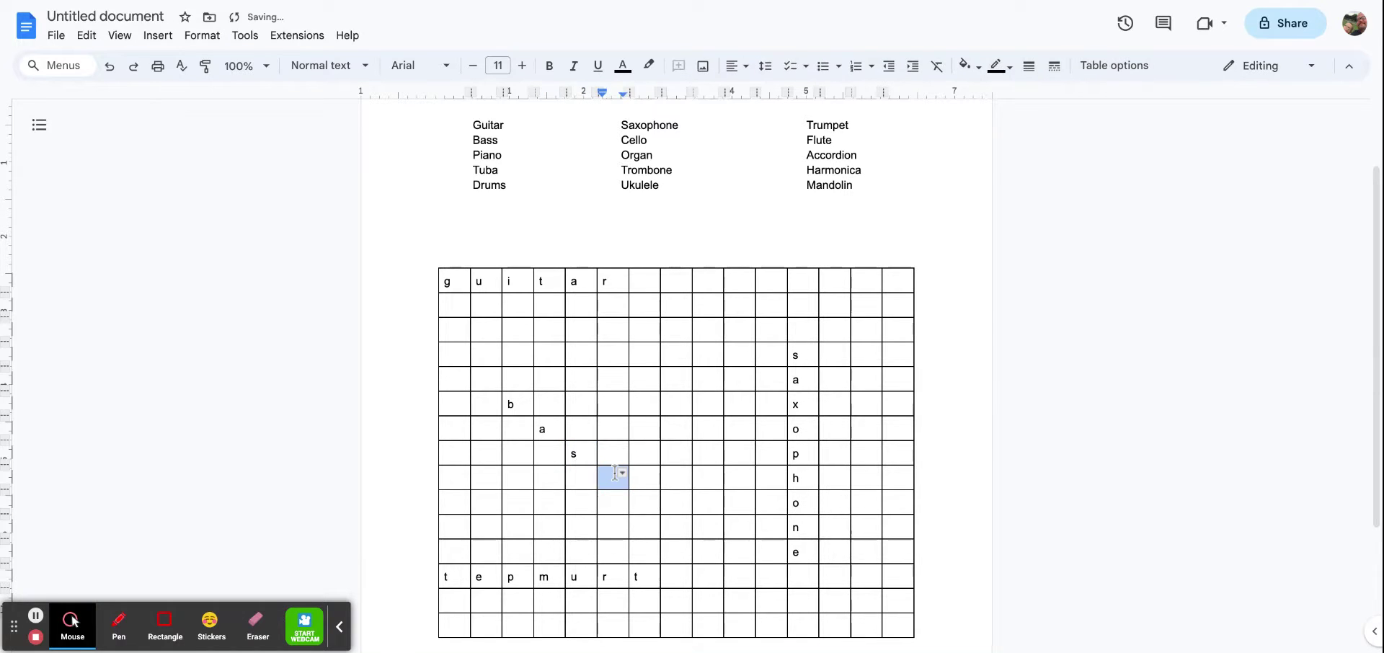
type("s")
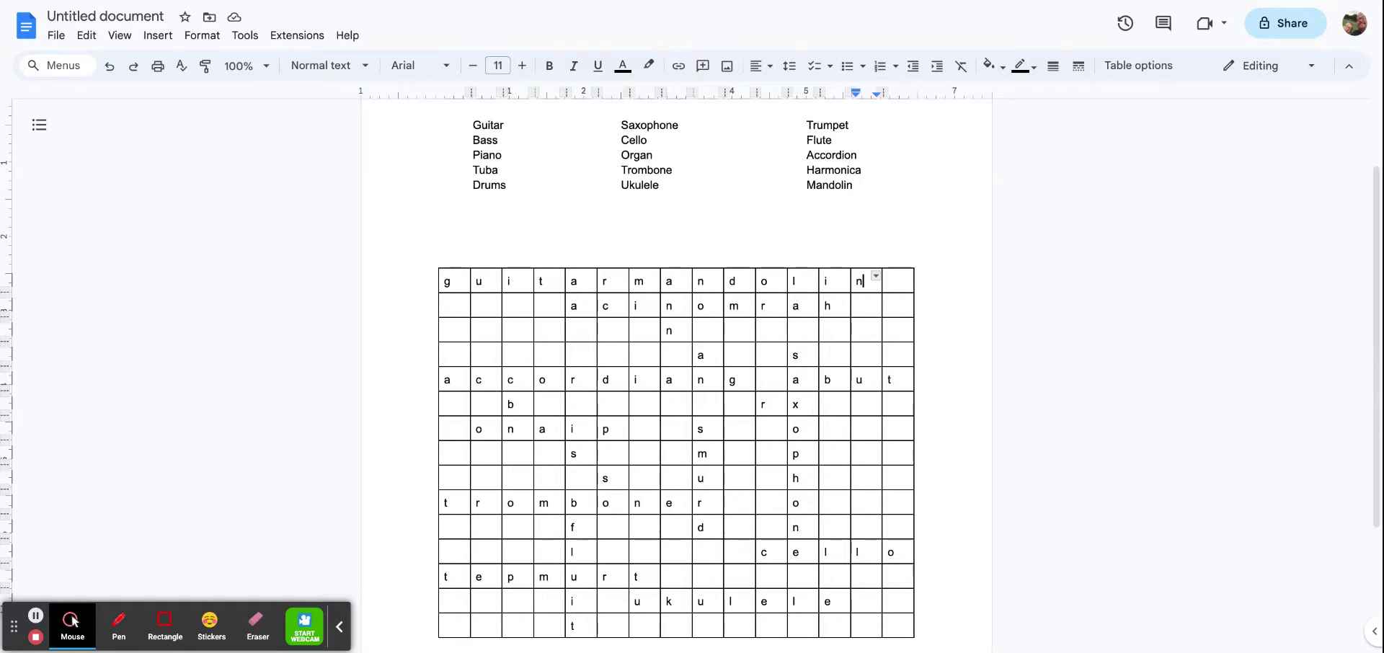
Fill row 2's empty cells with the filler letters a, s, w, e
left_click(456, 306)
type("a")
key("Tab")
type("s")
key("Tab")
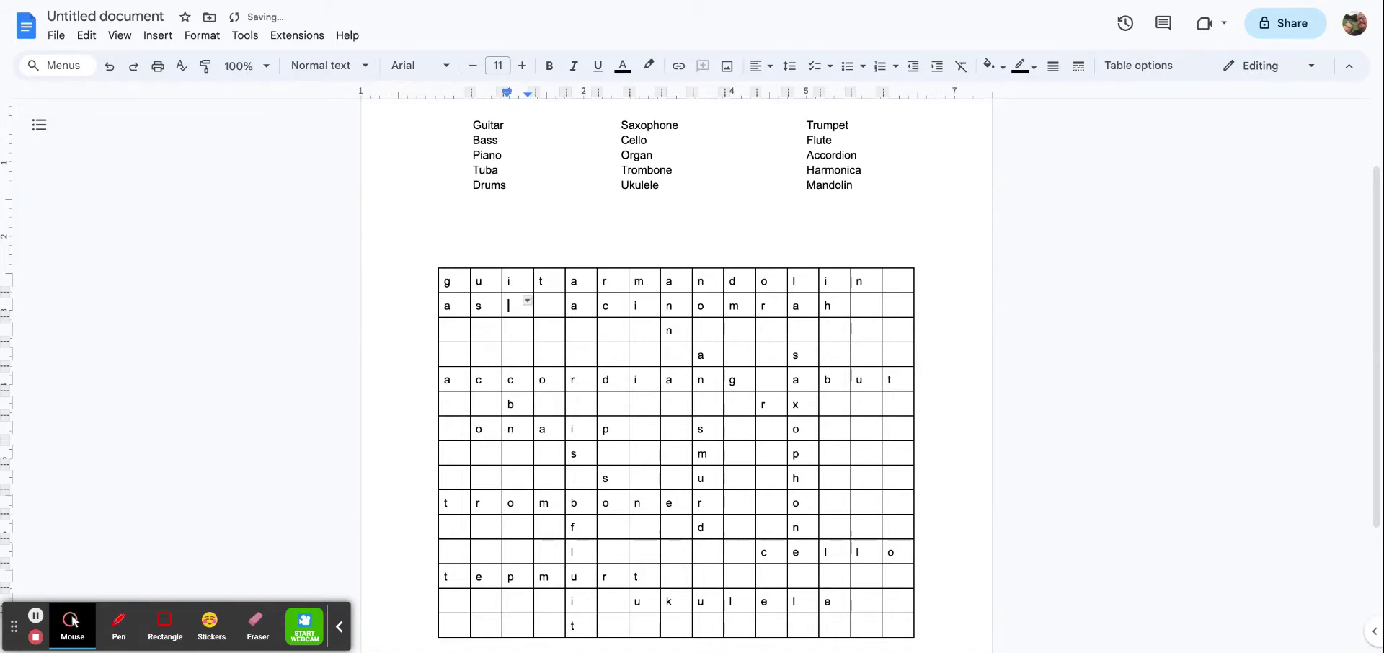
type("w")
key("Tab")
type("e")
Fill row 3 with the filler letters b, a, s, h, q, h, b, w, r, t
left_click(443, 328)
type("b")
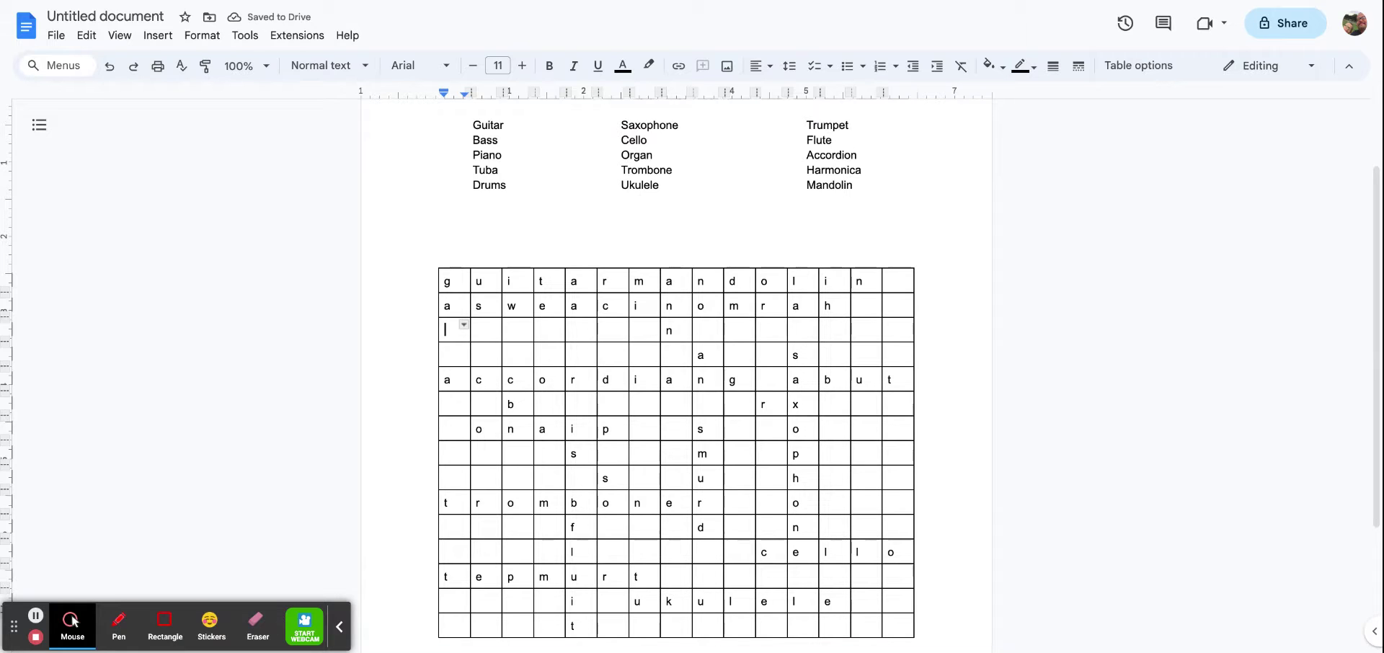
key("Tab")
type("a")
key("Tab")
type("s")
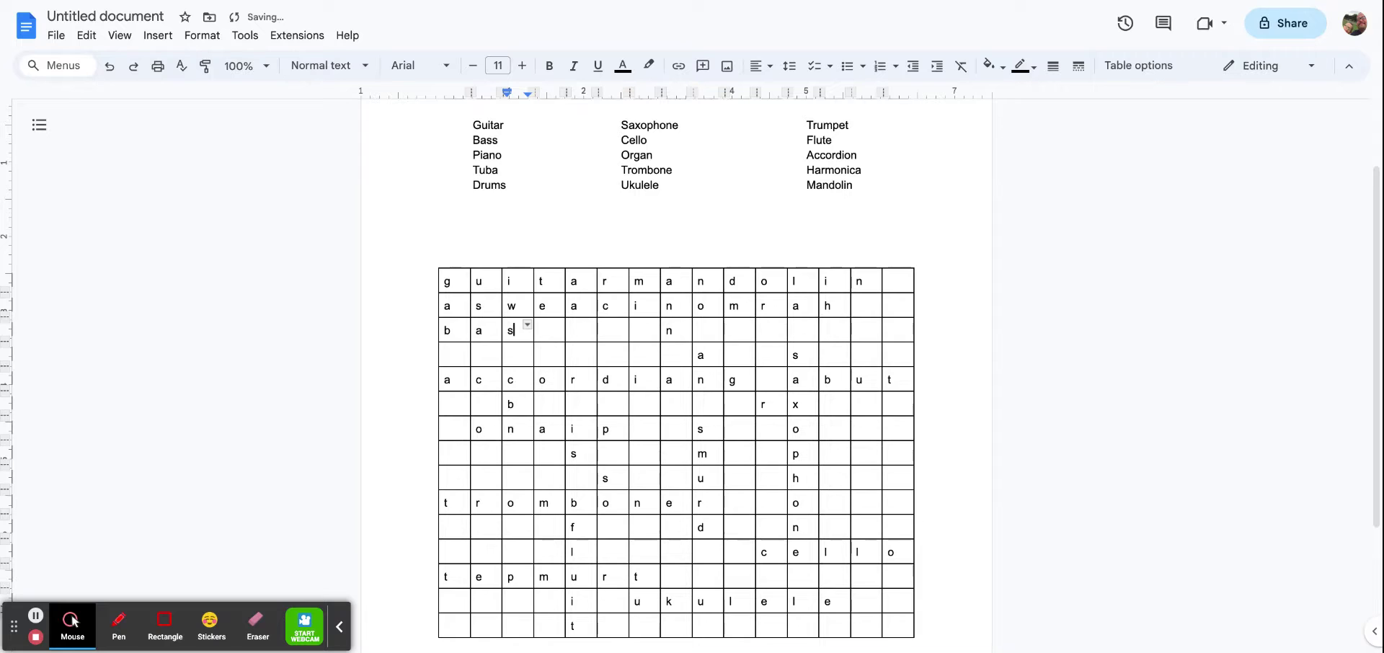
key("Tab")
type("h")
key("Tab")
type("q")
key("Tab")
type("h")
key("Tab")
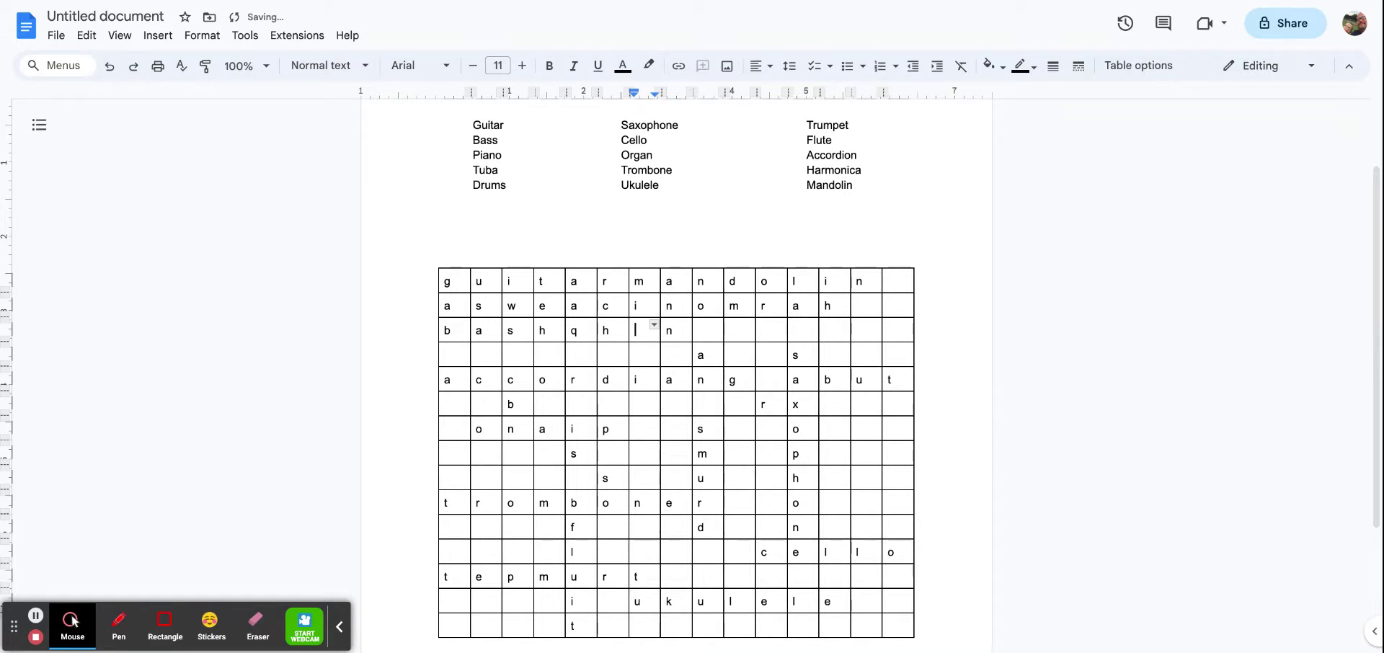
type("b")
double_click(712, 330)
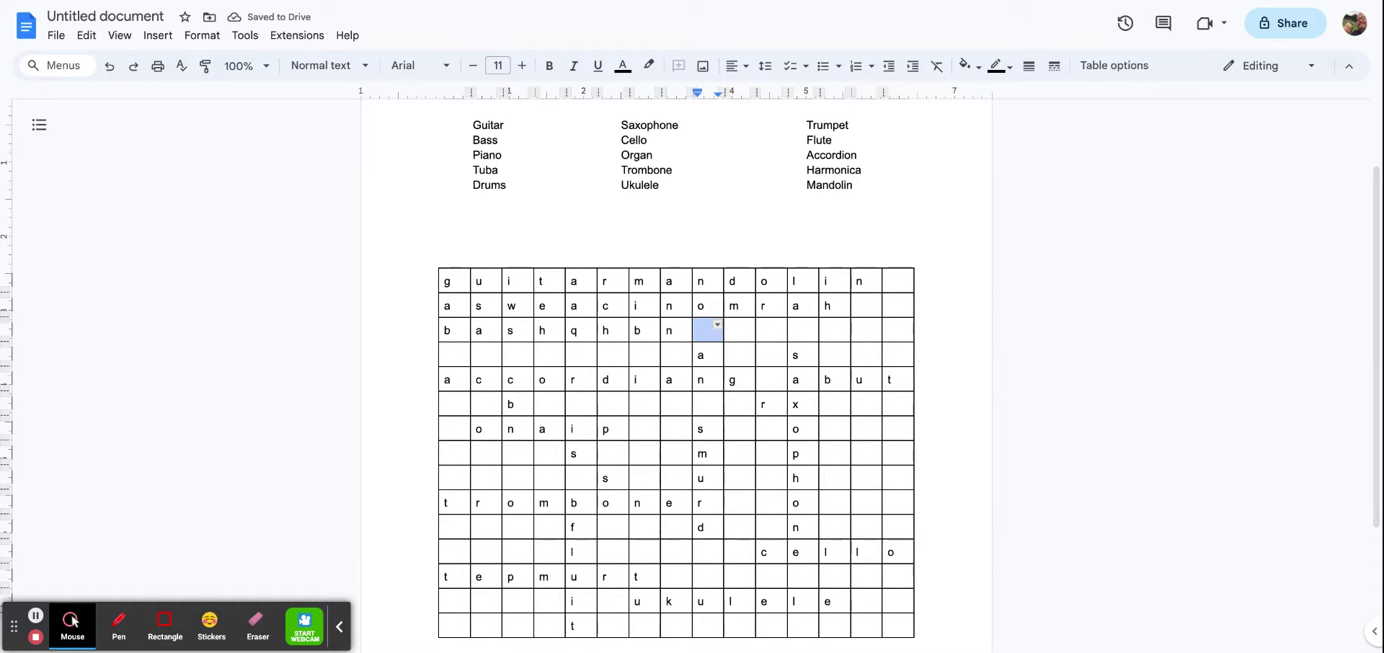
type("w")
key("Tab")
type("r")
key("Tab")
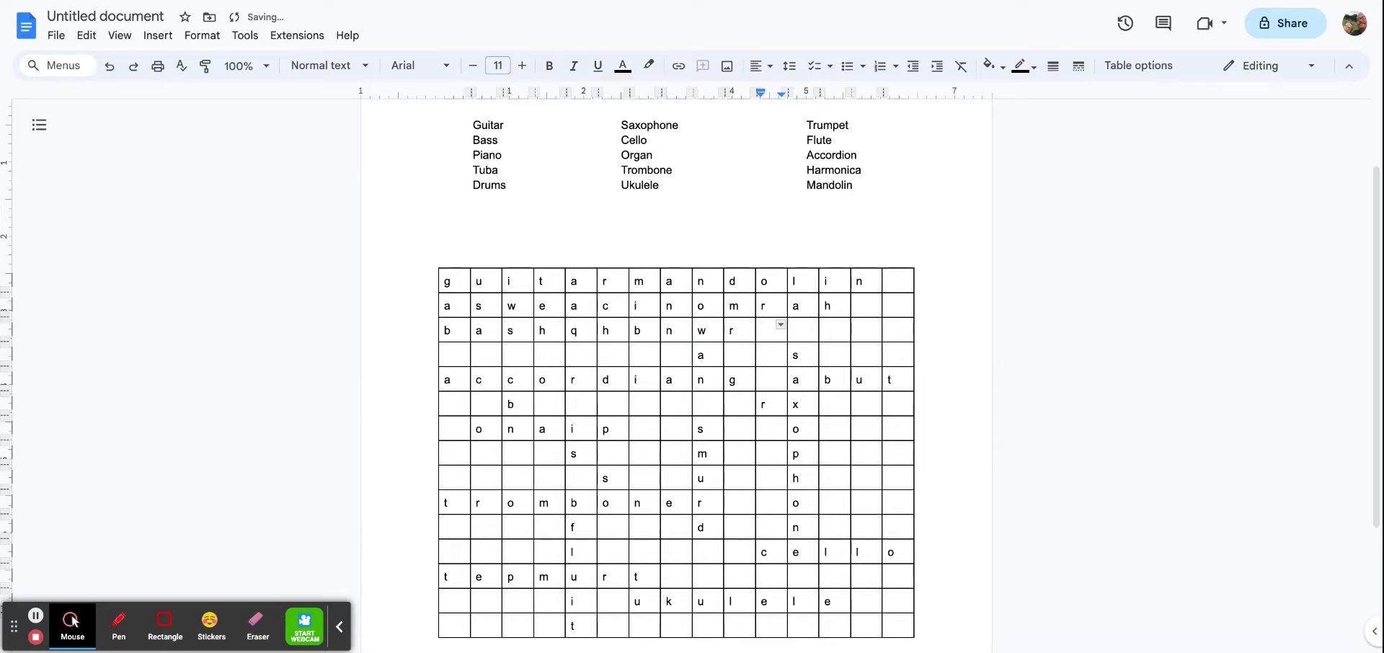
type("t")
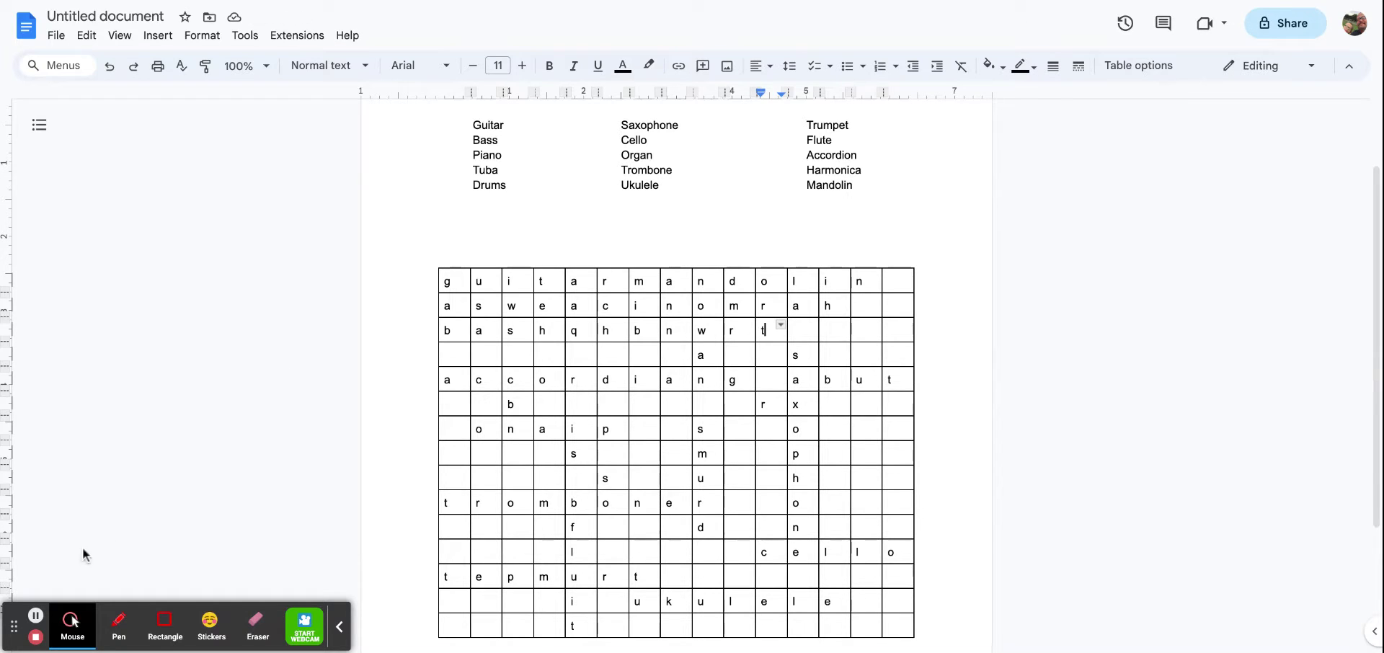
left_click(35, 617)
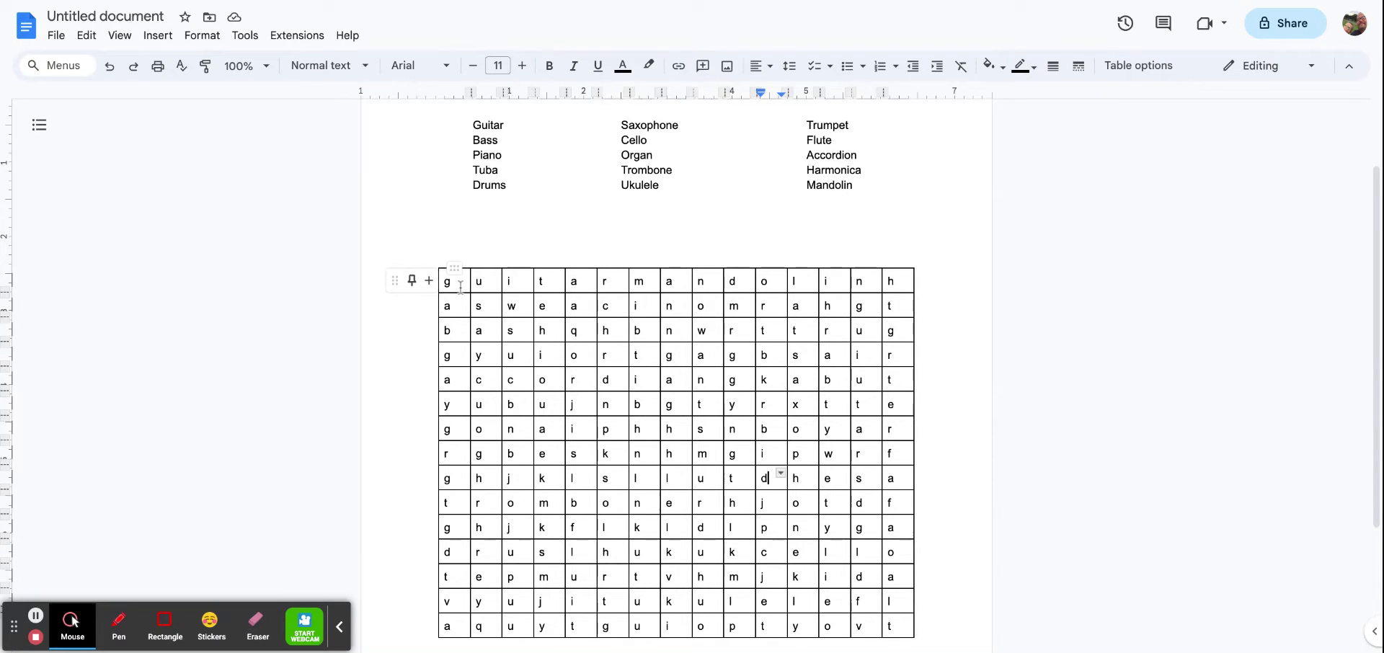
Select the whole letter grid and set its table border colour to white
left_click_drag(459, 287, 900, 627)
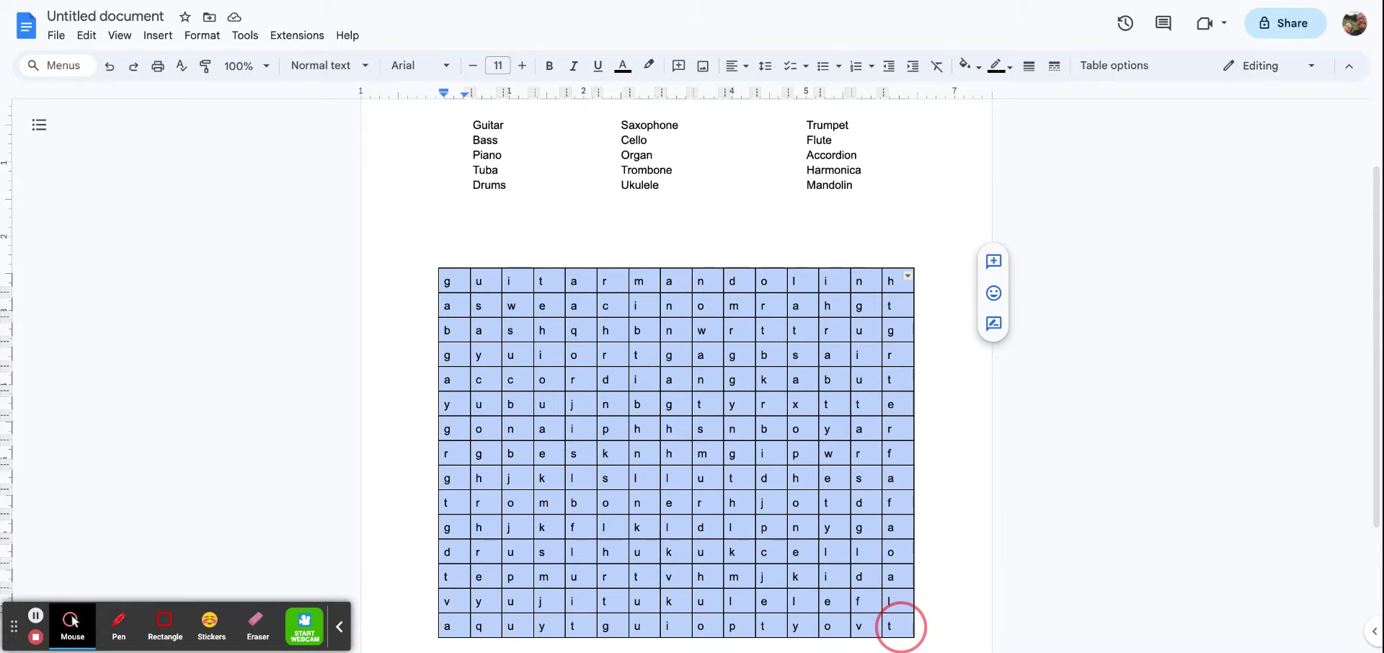
left_click(1112, 68)
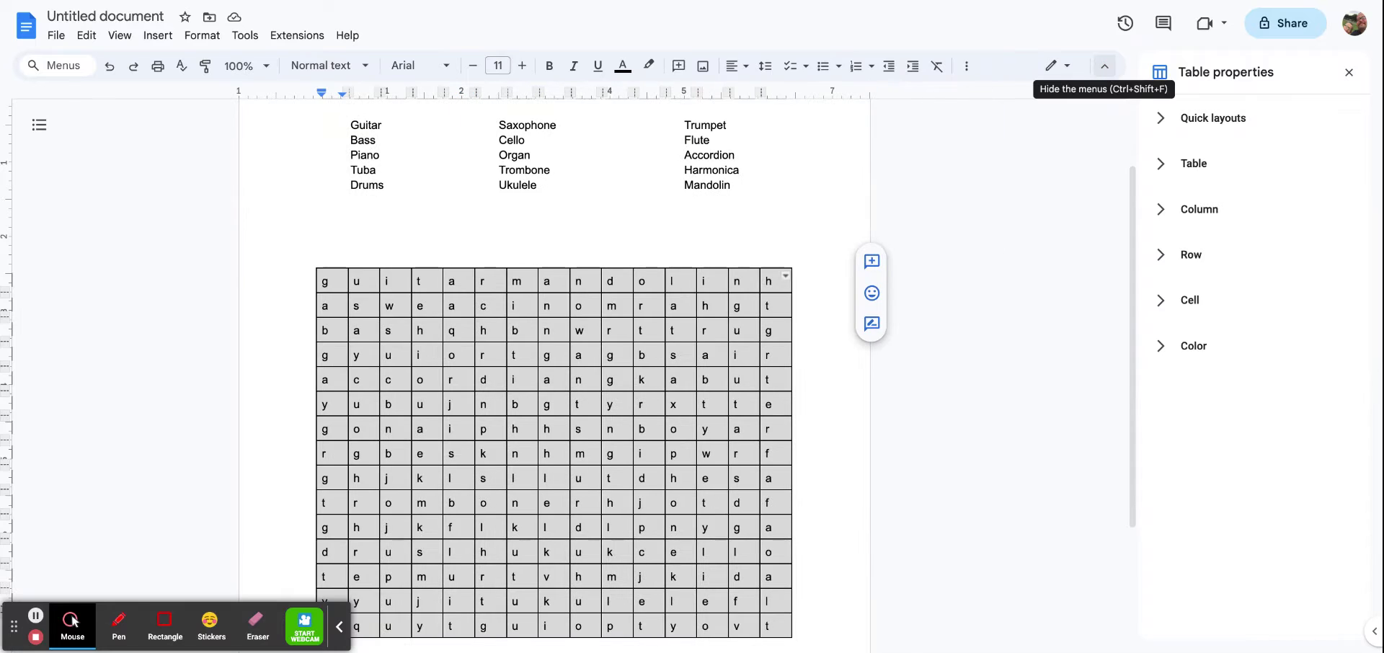
left_click(1191, 352)
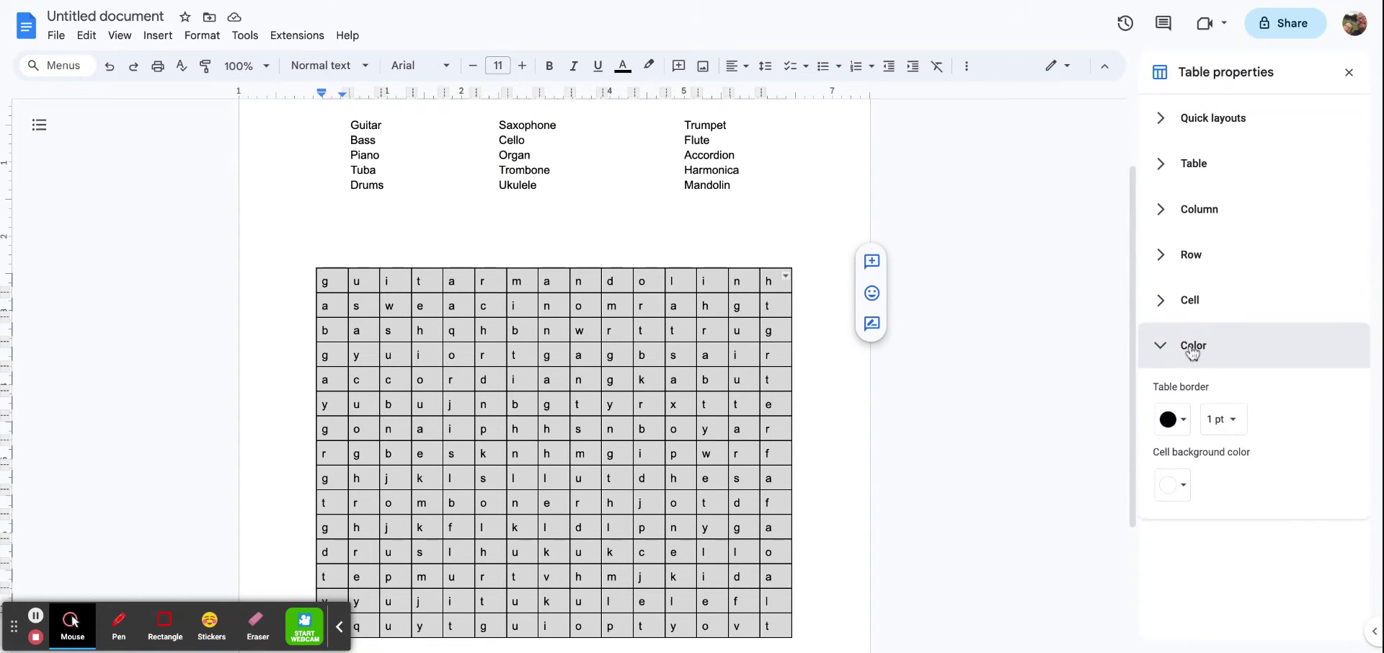
left_click(1184, 421)
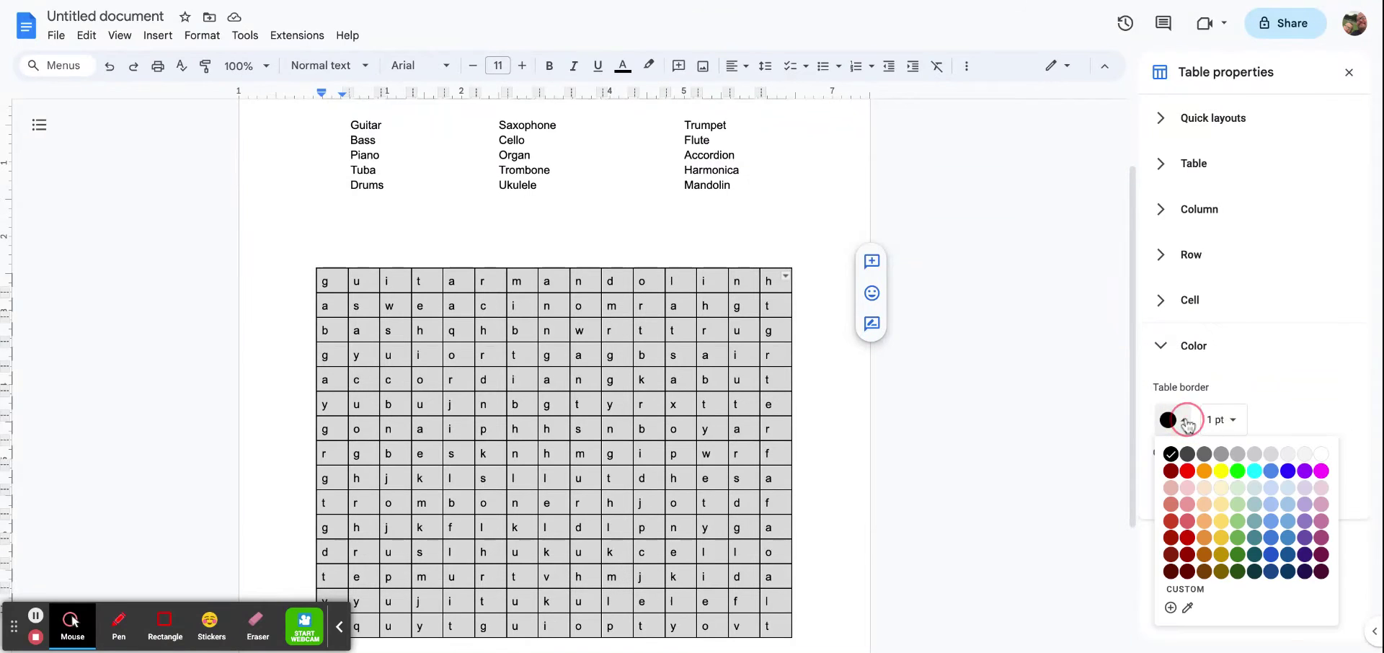
left_click(1321, 454)
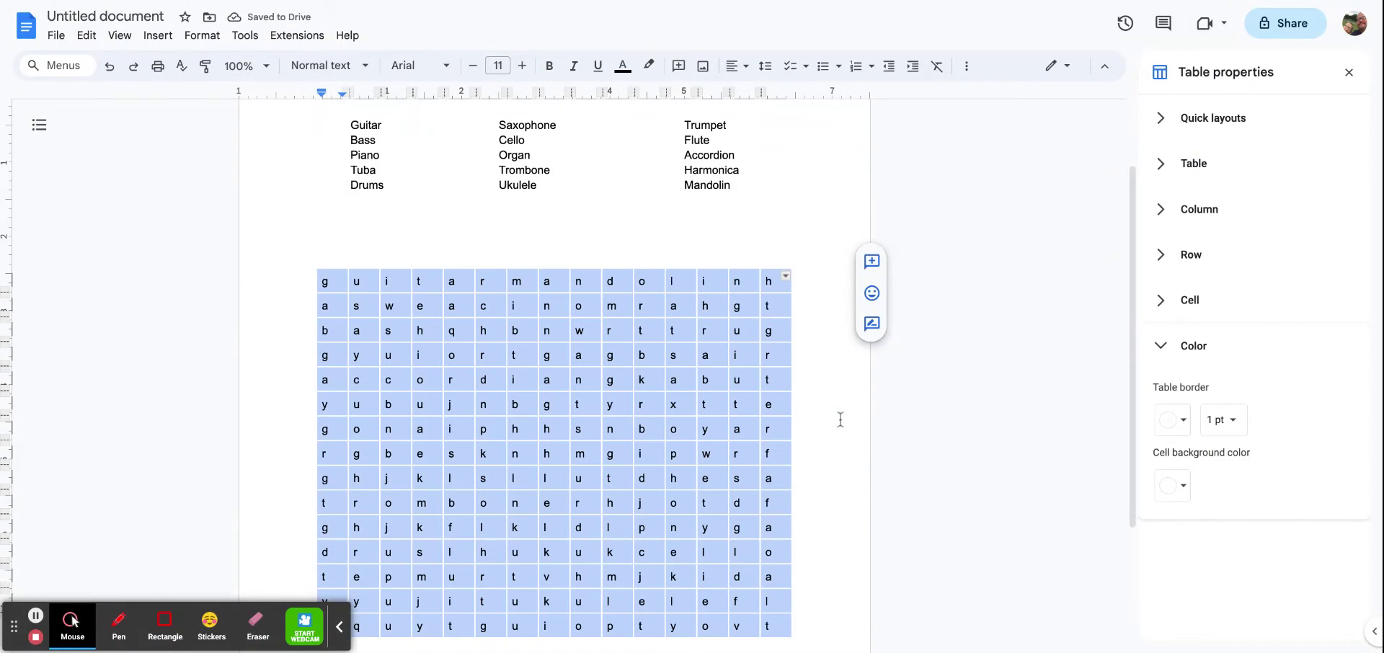
left_click(805, 183)
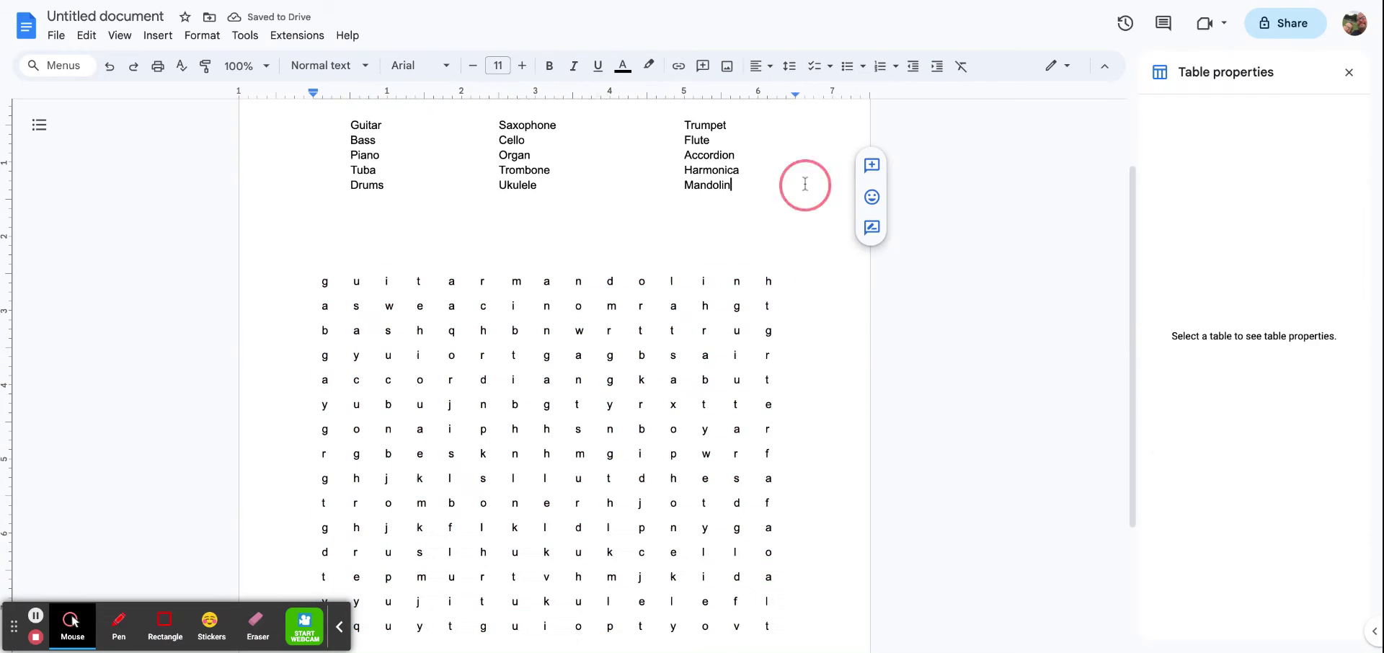